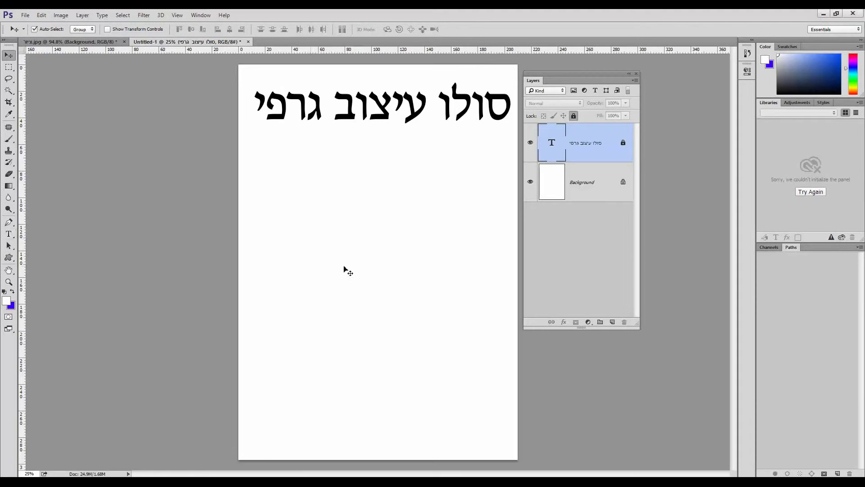
# Step: Add a new text layer with the Hebrew title on the page
pyautogui.click(8, 234)
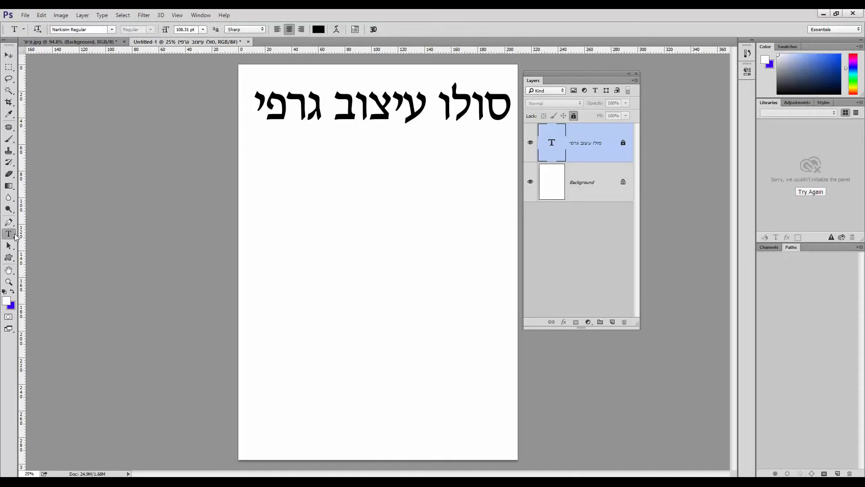
pyautogui.click(475, 216)
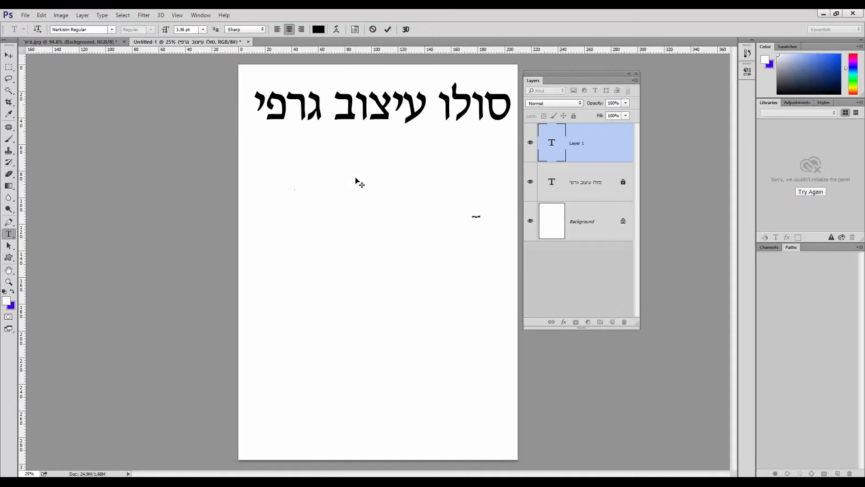
pyautogui.click(9, 56)
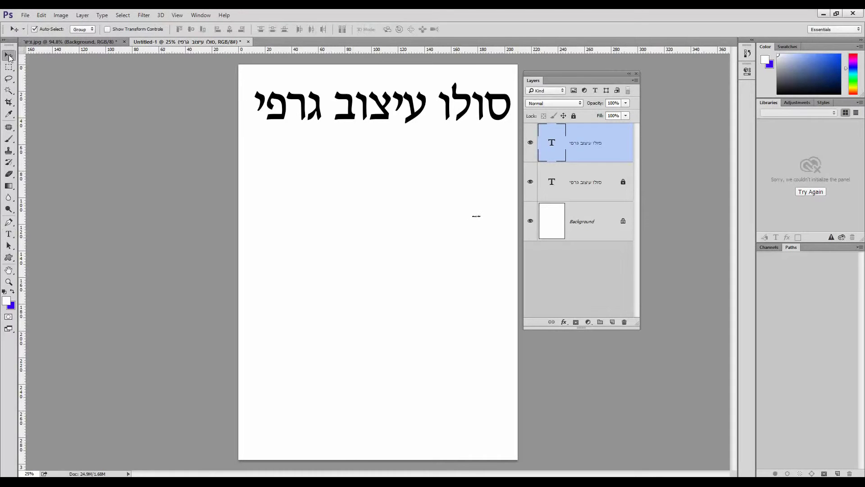
# Step: Enlarge the new title line to match the heading and place it below the first title
pyautogui.click(41, 16)
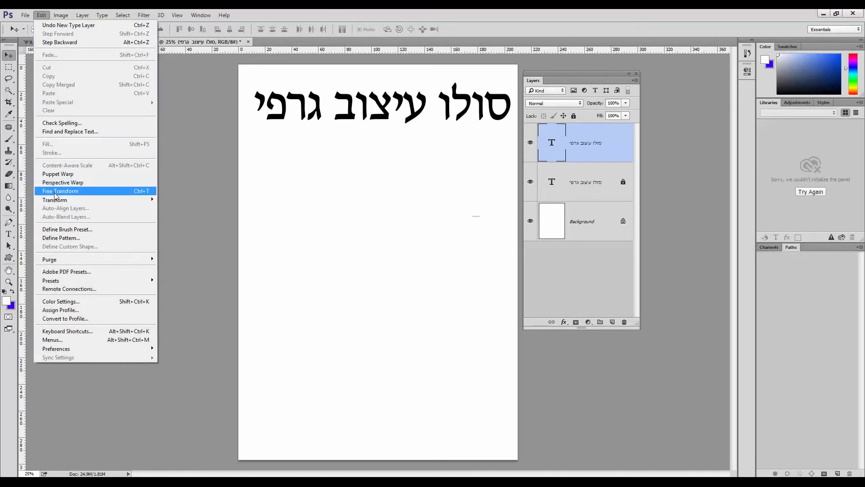
pyautogui.click(52, 184)
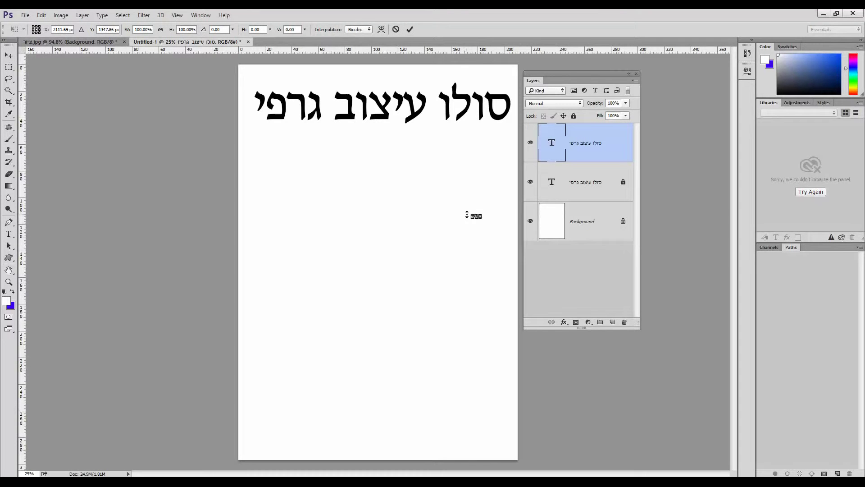
pyautogui.moveTo(470, 212); pyautogui.dragTo(290, 142)
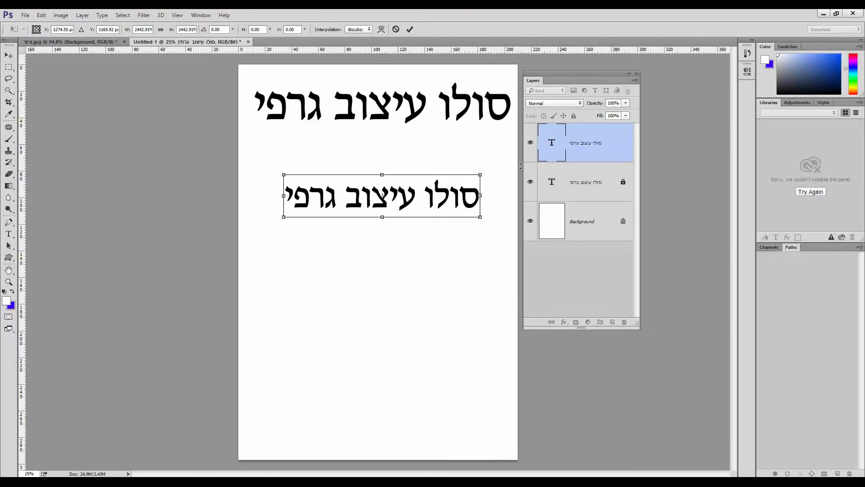
pyautogui.moveTo(479, 176); pyautogui.dragTo(498, 169)
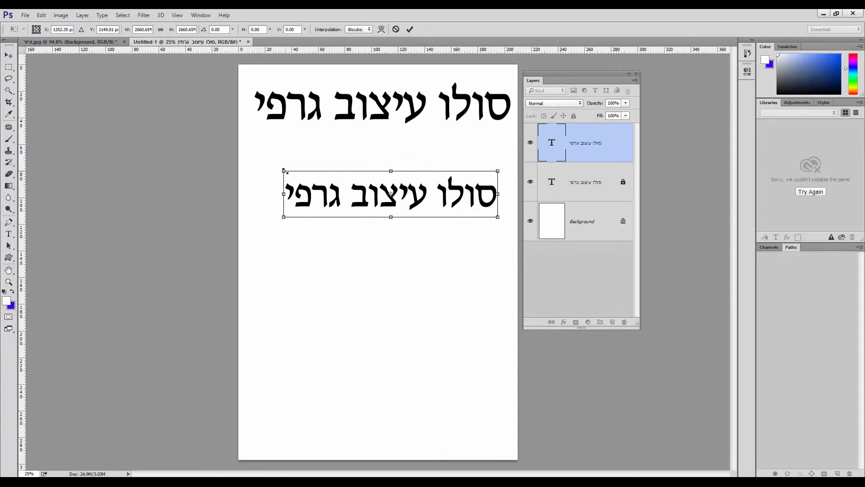
pyautogui.moveTo(282, 169); pyautogui.dragTo(256, 158)
pyautogui.press('Return')
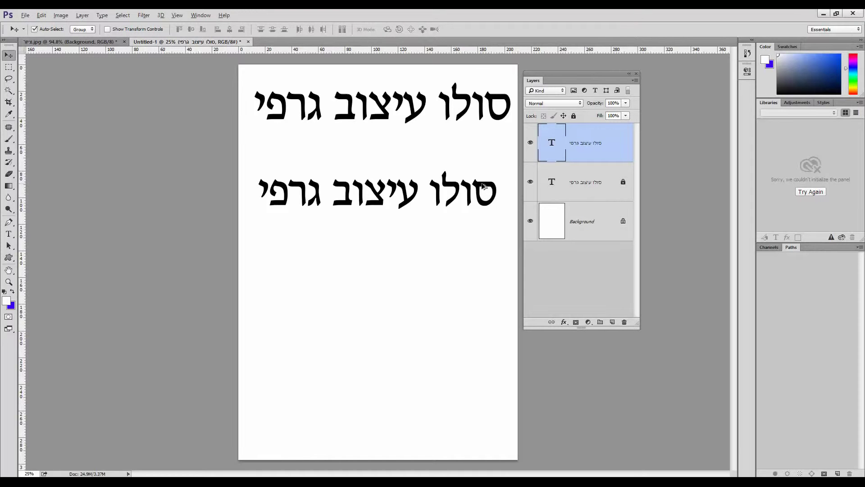
pyautogui.moveTo(482, 186); pyautogui.dragTo(485, 215)
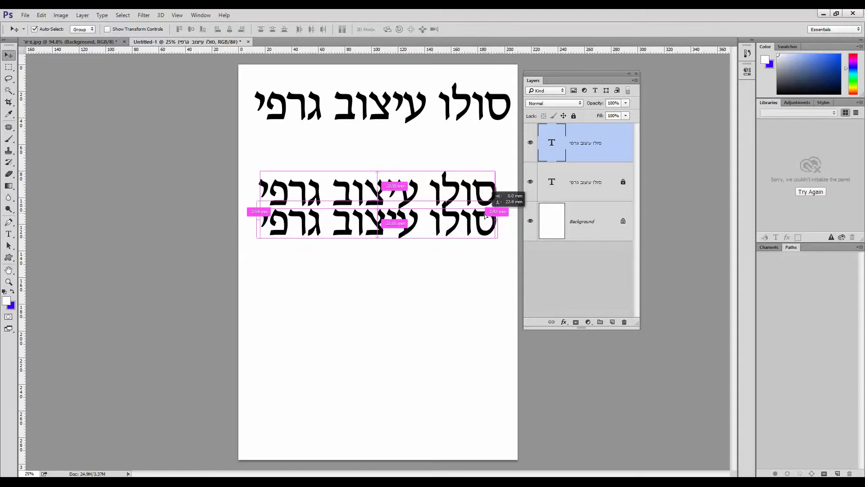
# Step: Duplicate the second title line, flip the copy vertically, and nudge it up beneath the original
pyautogui.moveTo(485, 215); pyautogui.dragTo(485, 215)
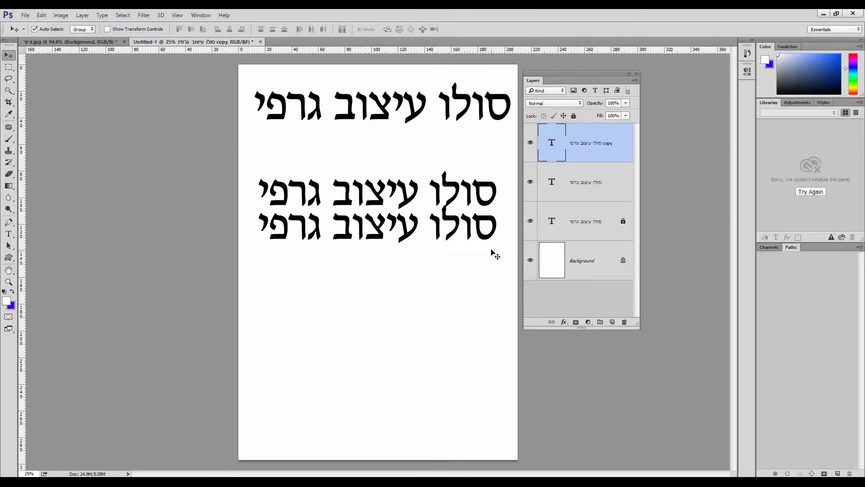
pyautogui.click(44, 17)
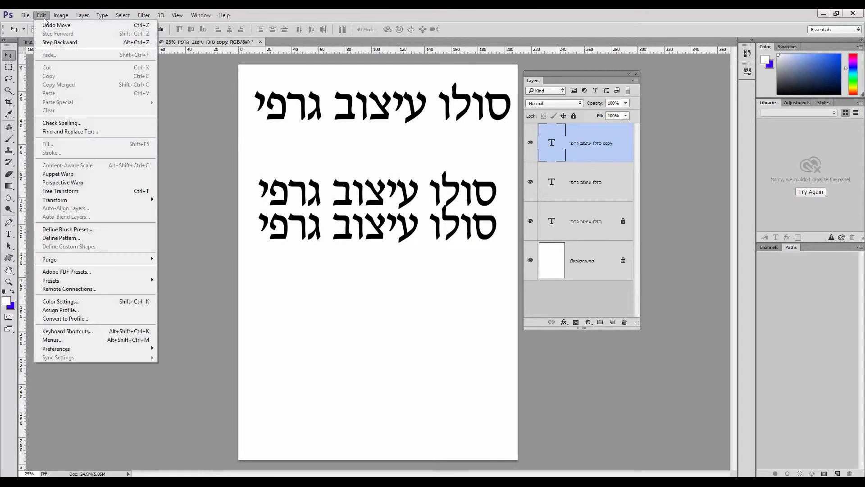
pyautogui.moveTo(55, 199)
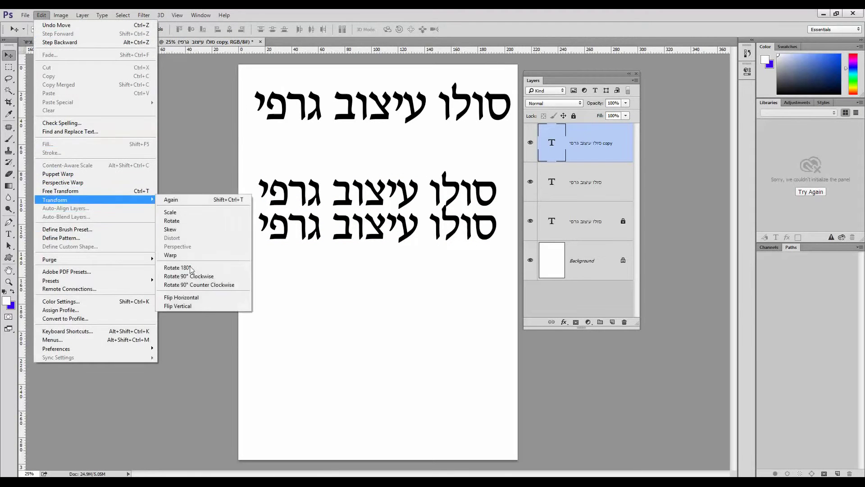
pyautogui.click(198, 306)
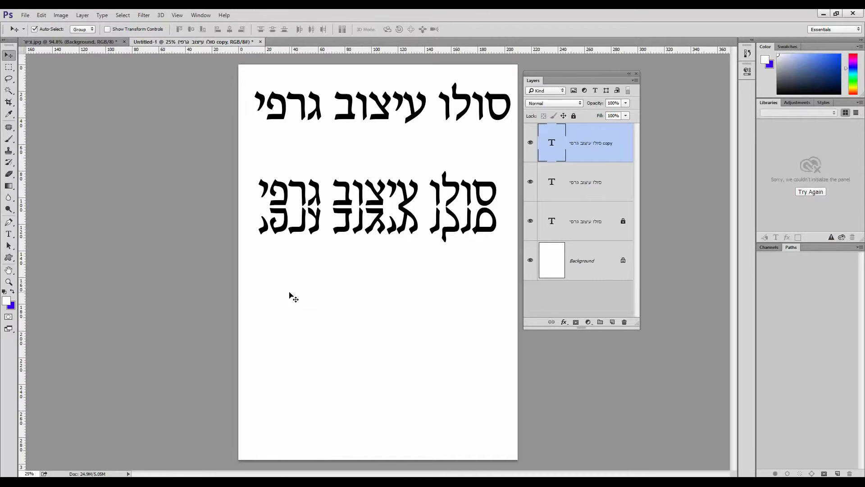
pyautogui.hotkey('shift', 'Up')
pyautogui.hotkey('shift', 'Up')
pyautogui.hotkey('shift', 'Up')
pyautogui.hotkey('shift', 'Up')
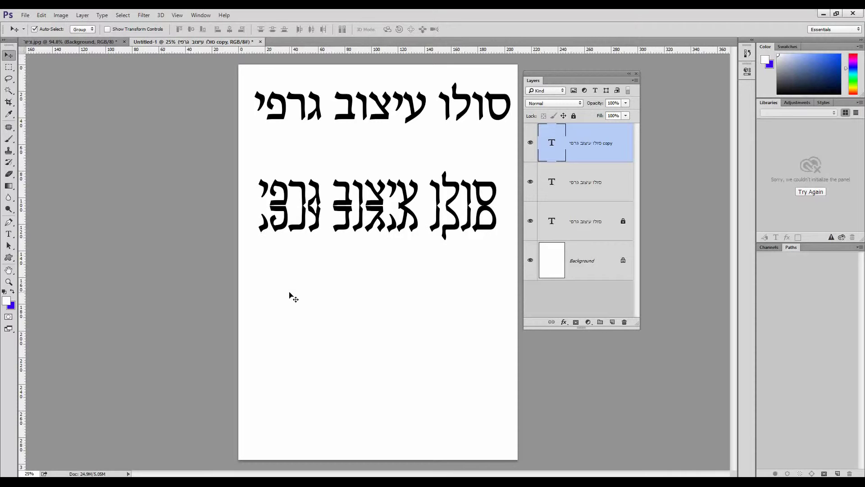
pyautogui.hotkey('shift', 'Up')
pyautogui.hotkey('shift', 'Up')
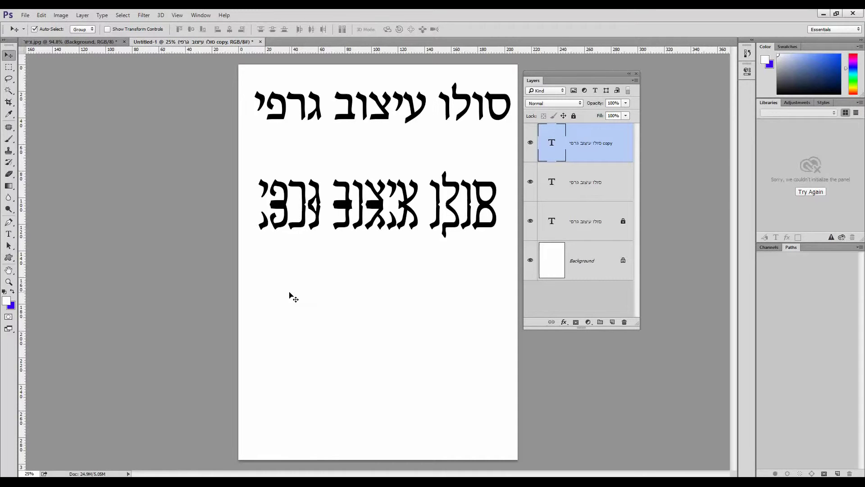
pyautogui.click(626, 103)
pyautogui.moveTo(606, 115); pyautogui.dragTo(594, 115)
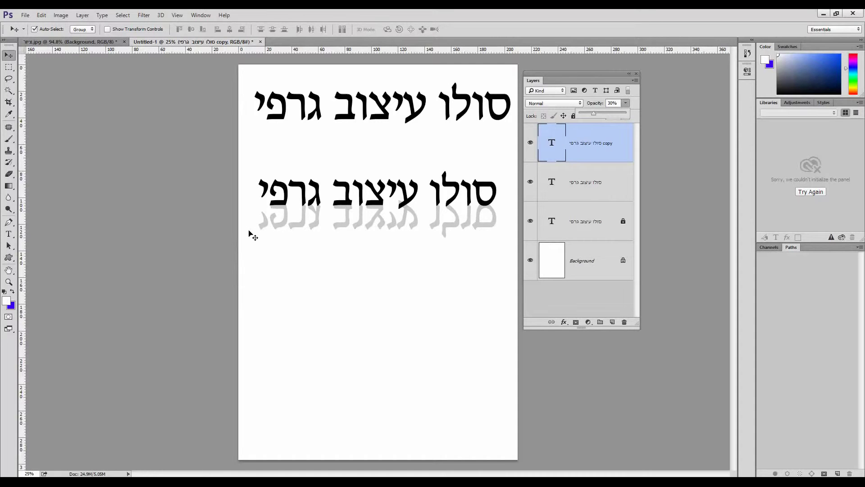
pyautogui.press('Down')
pyautogui.press('Down')
pyautogui.press('Down')
pyautogui.press('Down')
pyautogui.press('Down')
pyautogui.press('Down')
pyautogui.press('Down')
pyautogui.press('Down')
pyautogui.press('Down')
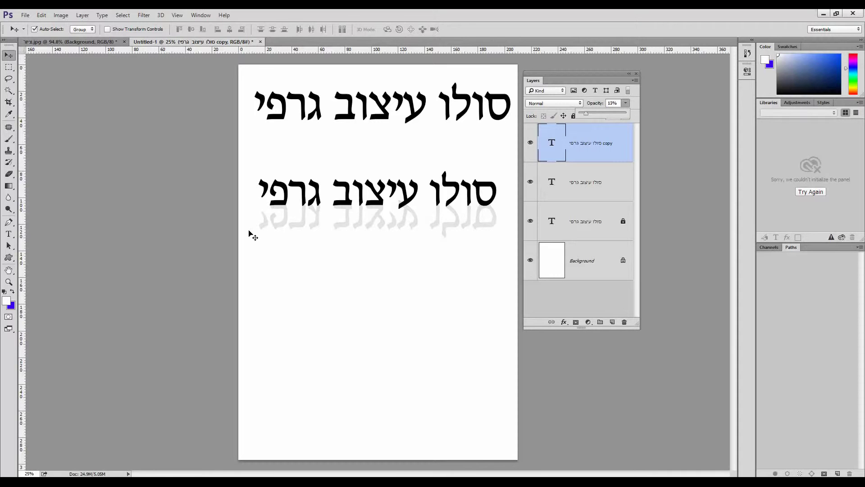
pyautogui.press('Down')
pyautogui.press('Down')
pyautogui.press('Down')
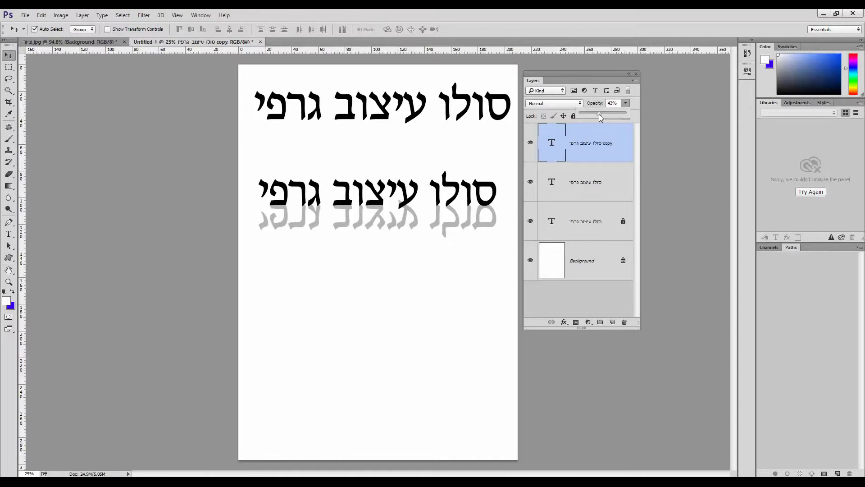
pyautogui.moveTo(598, 114); pyautogui.dragTo(627, 115)
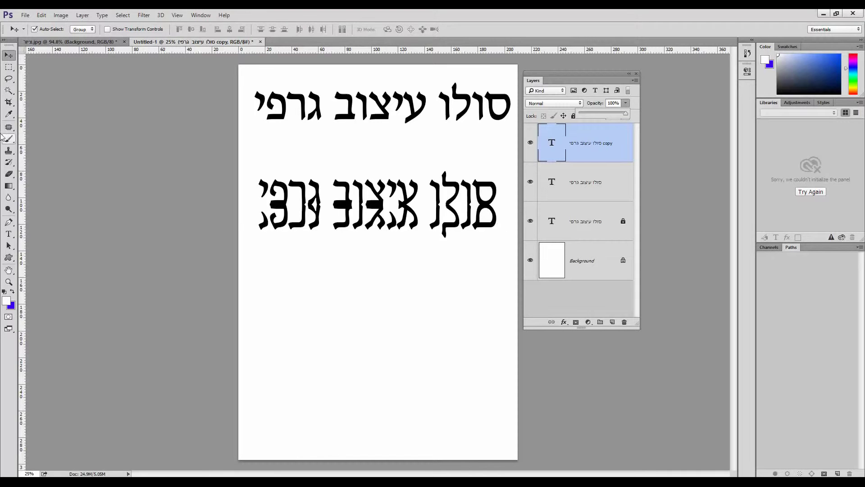
pyautogui.click(9, 66)
pyautogui.moveTo(242, 223); pyautogui.dragTo(512, 249)
pyautogui.press('Delete')
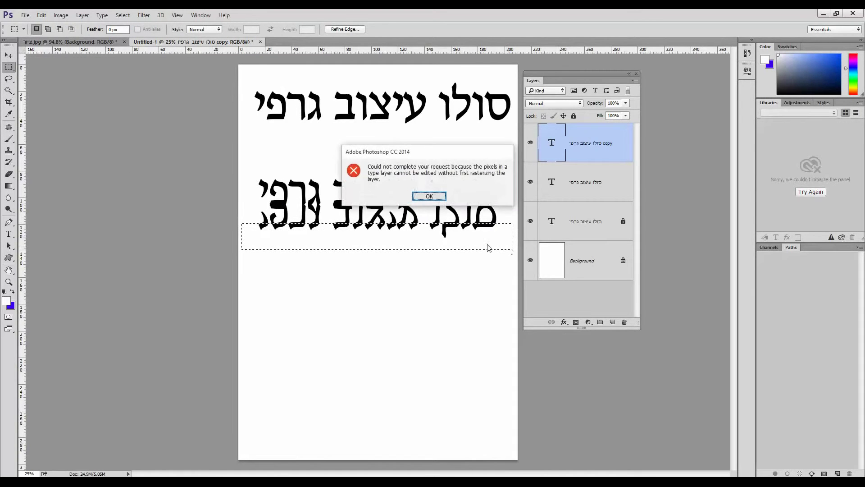
pyautogui.click(431, 196)
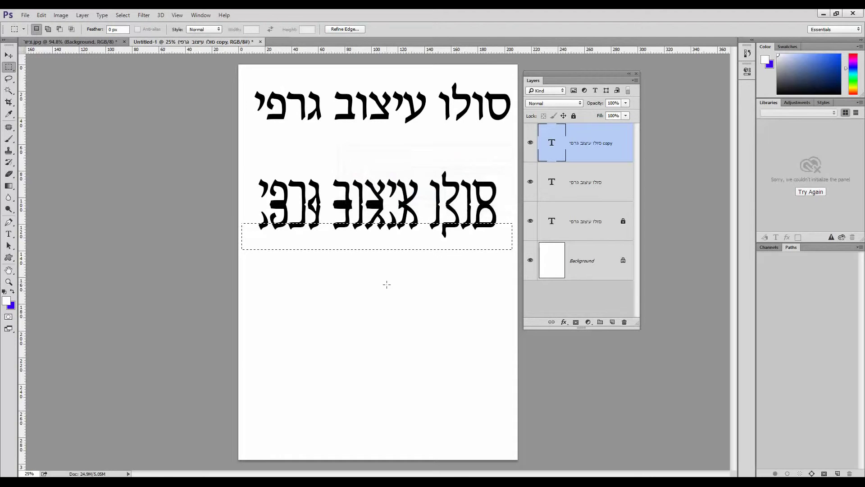
pyautogui.hotkey('ctrl', 'd')
# Step: Nudge the text layer down two steps and toggle the flipped copy's visibility to compare
pyautogui.click(9, 55)
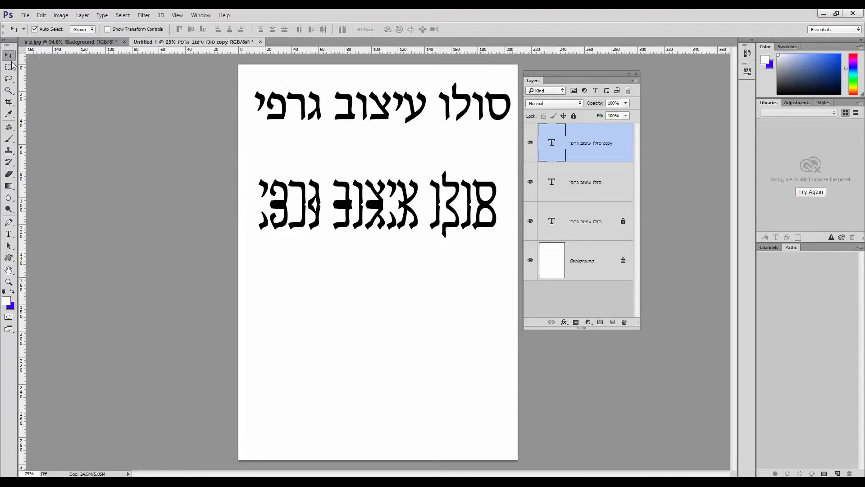
pyautogui.press('Down')
pyautogui.press('Down')
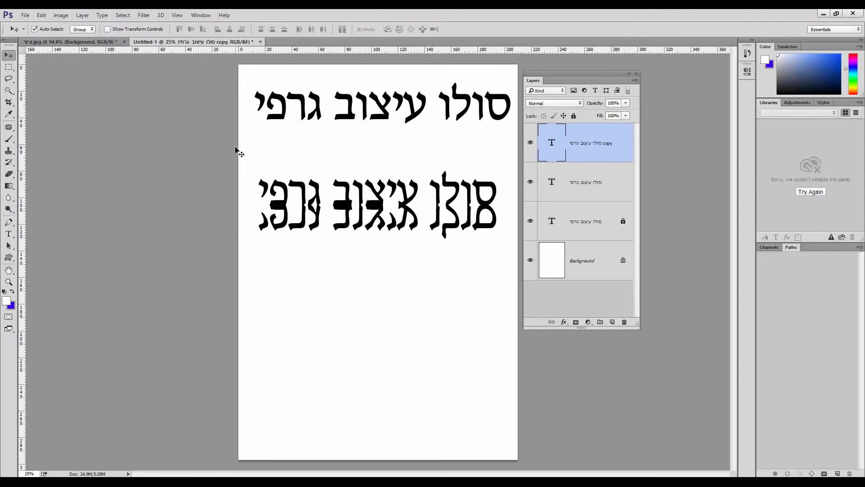
pyautogui.press('Down')
pyautogui.press('Down')
pyautogui.click(531, 143)
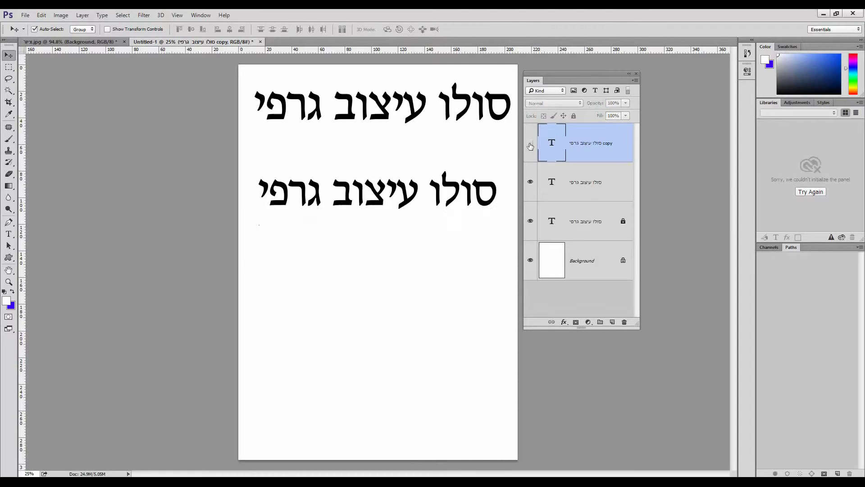
pyautogui.click(530, 143)
pyautogui.click(530, 144)
pyautogui.click(531, 144)
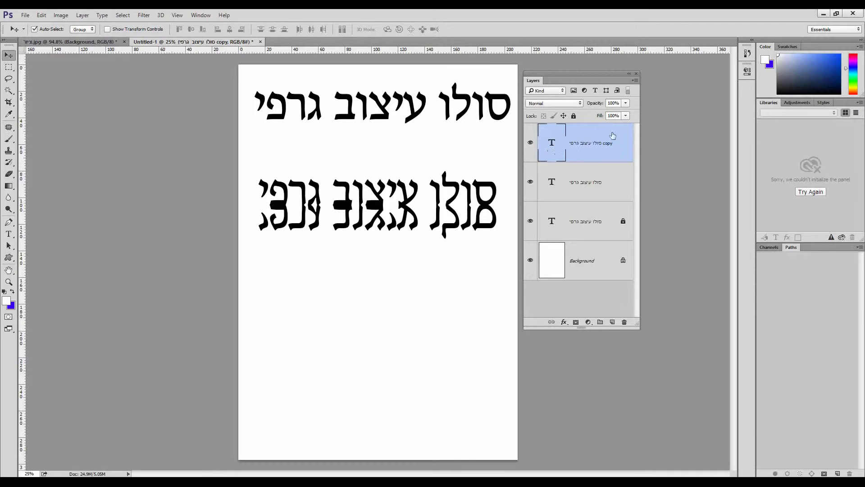
# Step: Rasterize the flipped title copy layer with Rasterize Type
pyautogui.rightClick(599, 134)
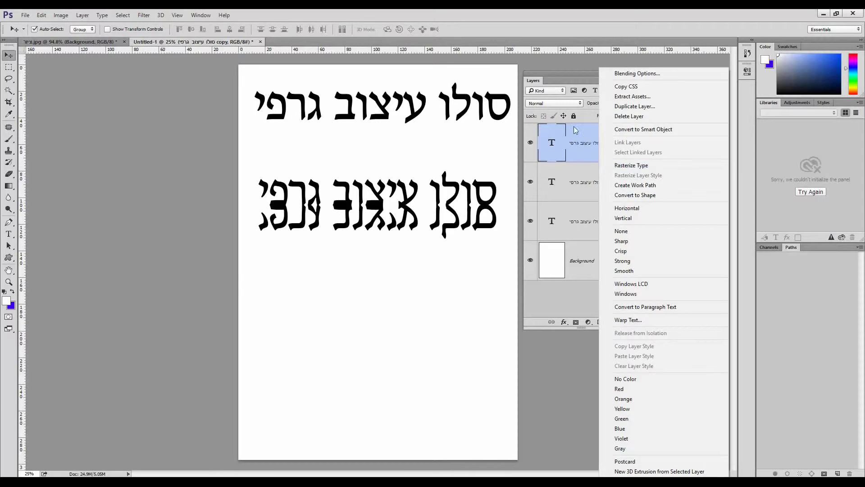
pyautogui.click(558, 137)
pyautogui.click(571, 198)
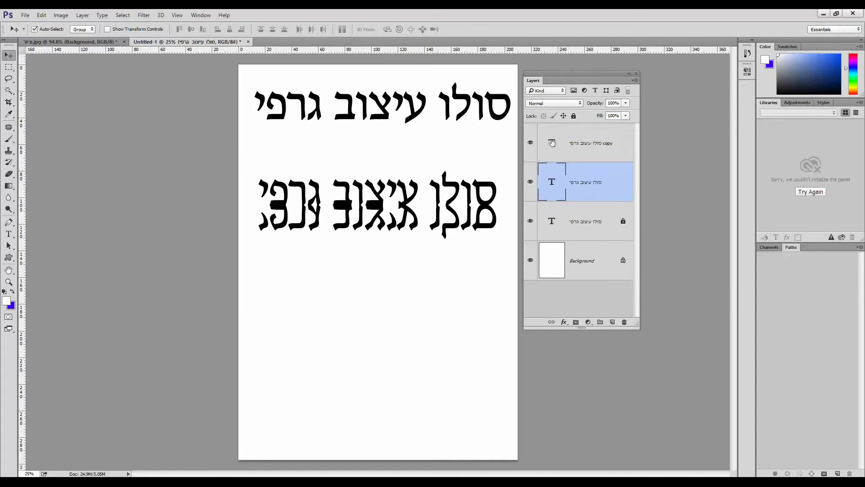
pyautogui.click(552, 143)
pyautogui.rightClick(552, 142)
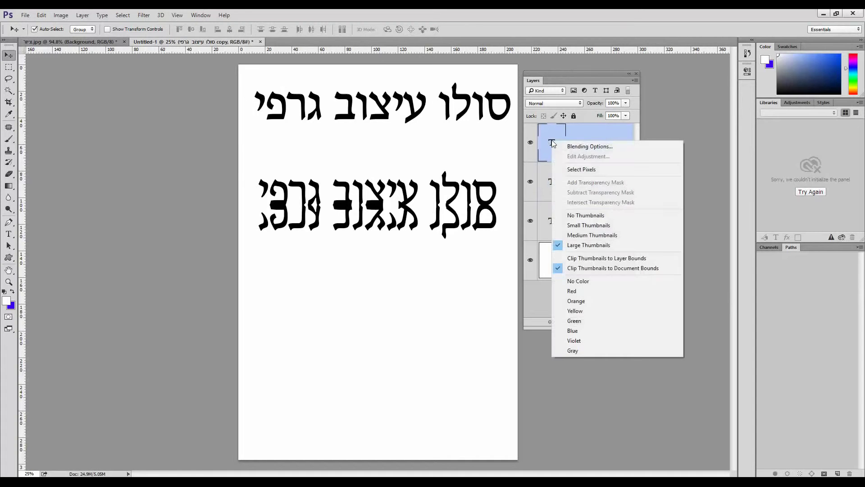
pyautogui.click(593, 133)
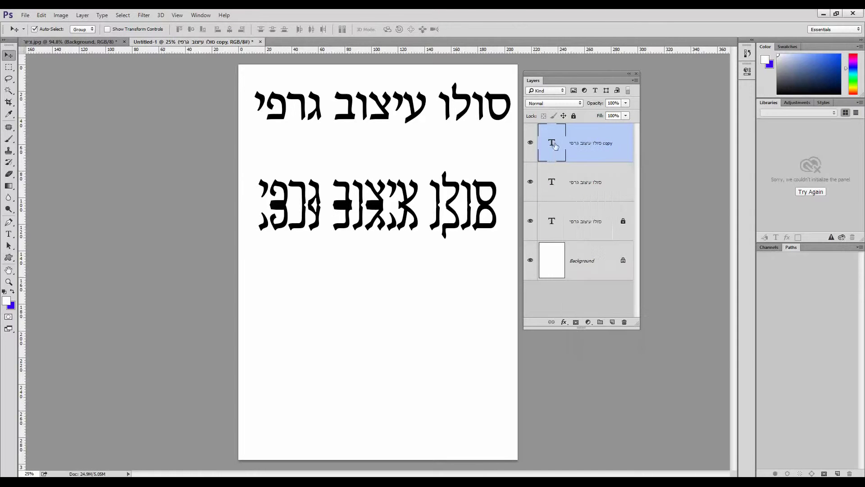
pyautogui.rightClick(602, 140)
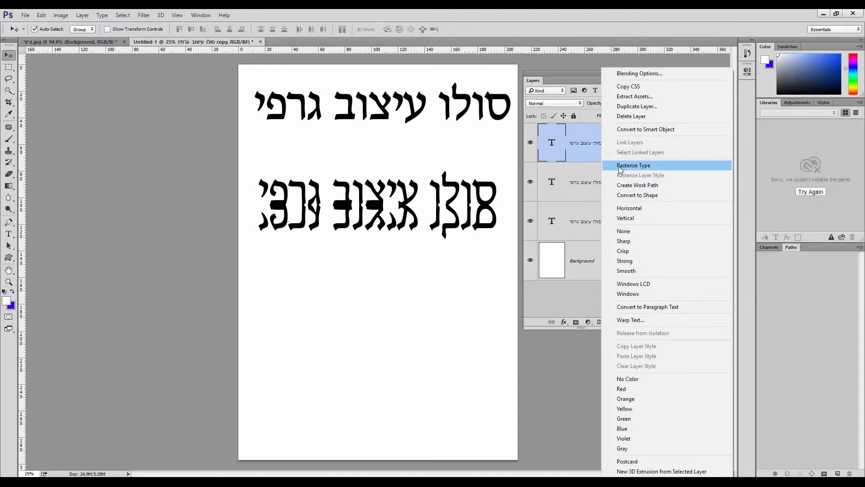
pyautogui.click(626, 166)
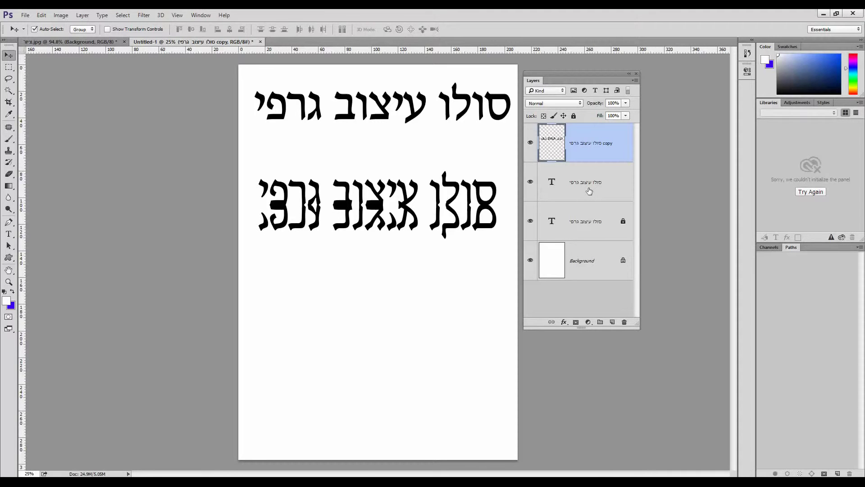
# Step: Select a band across the lower flipped text and feather it by 60 pixels
pyautogui.click(8, 68)
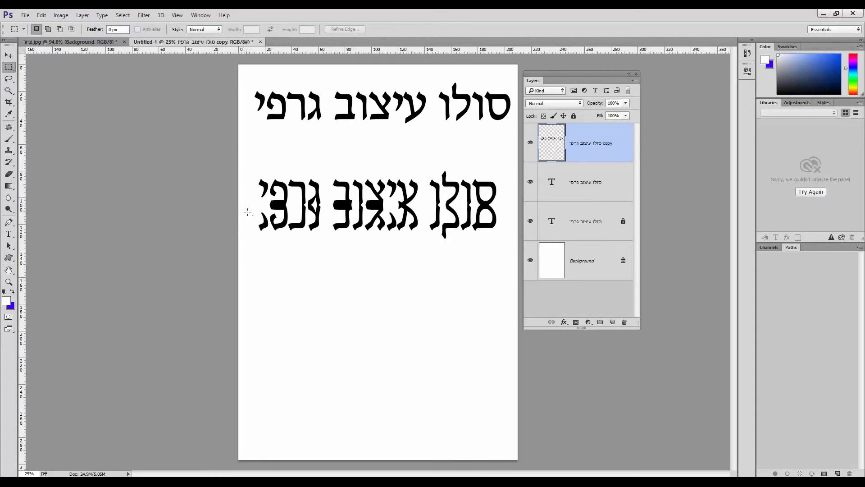
pyautogui.moveTo(248, 212); pyautogui.dragTo(513, 256)
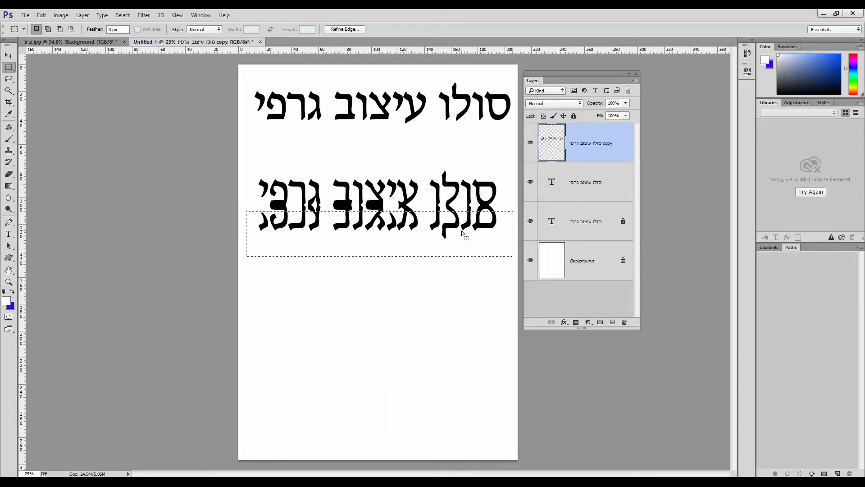
pyautogui.moveTo(461, 232); pyautogui.dragTo(461, 232)
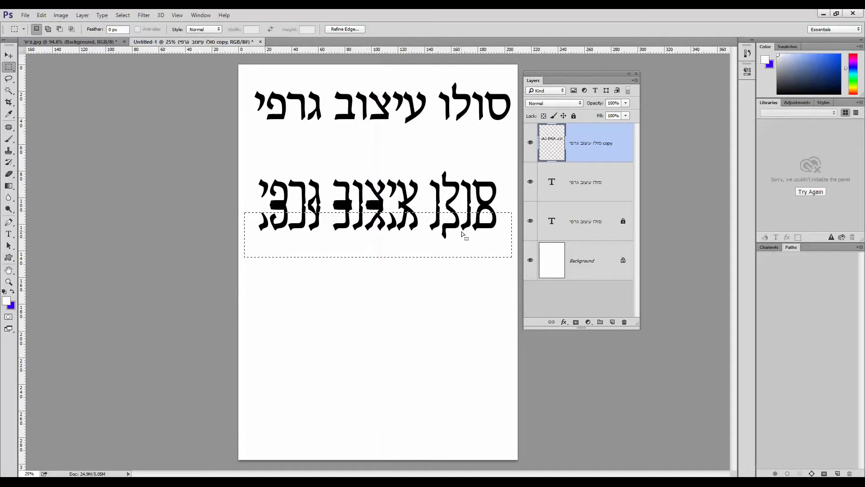
pyautogui.rightClick(462, 233)
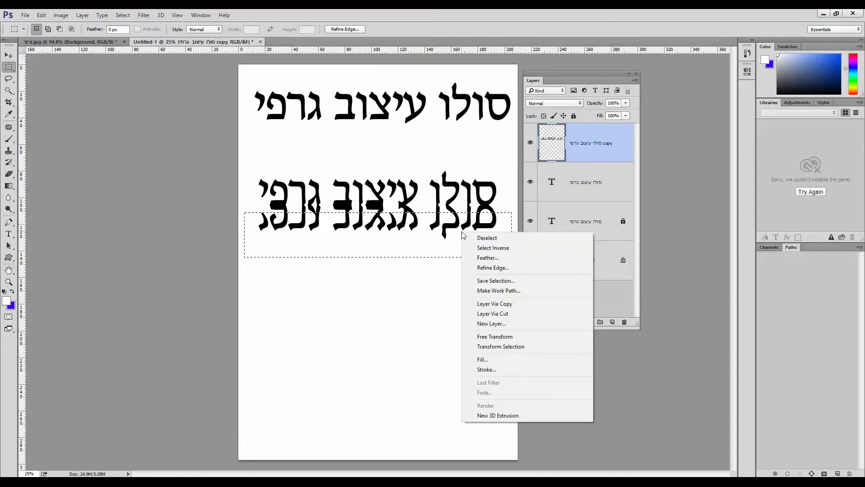
pyautogui.click(477, 257)
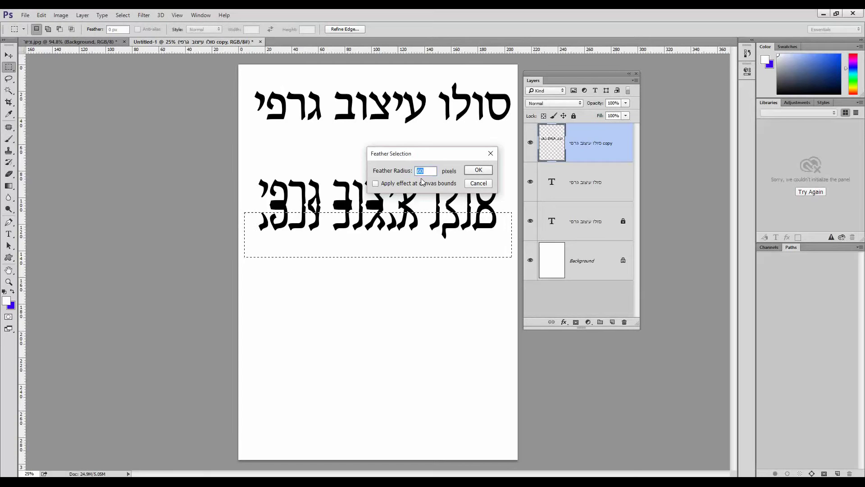
pyautogui.press('Return')
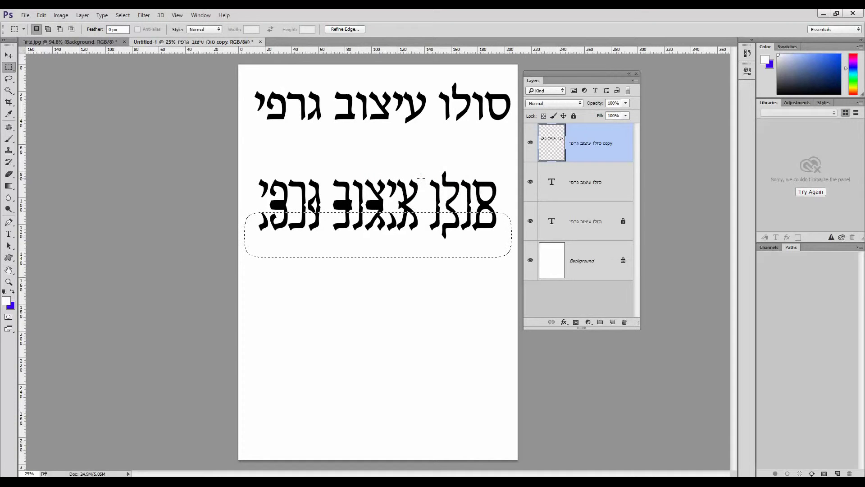
# Step: Delete the feathered area twice to fade the reflection, deselect, and zoom into the text
pyautogui.press('Delete')
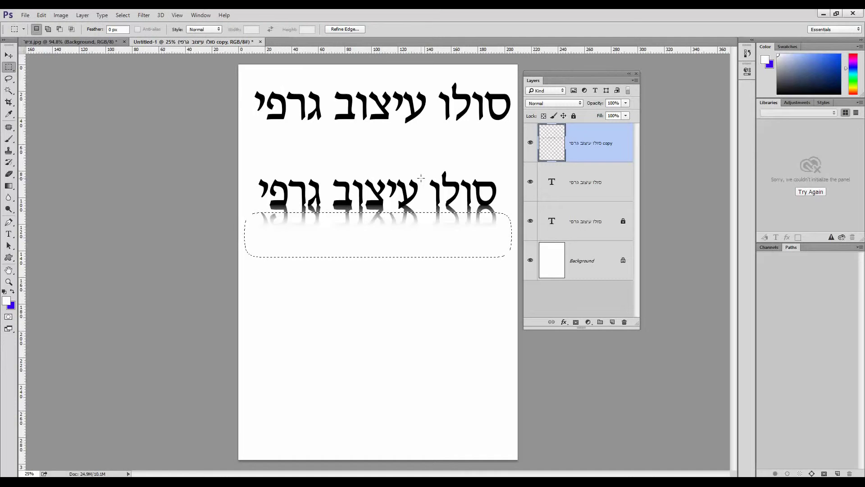
pyautogui.press('Delete')
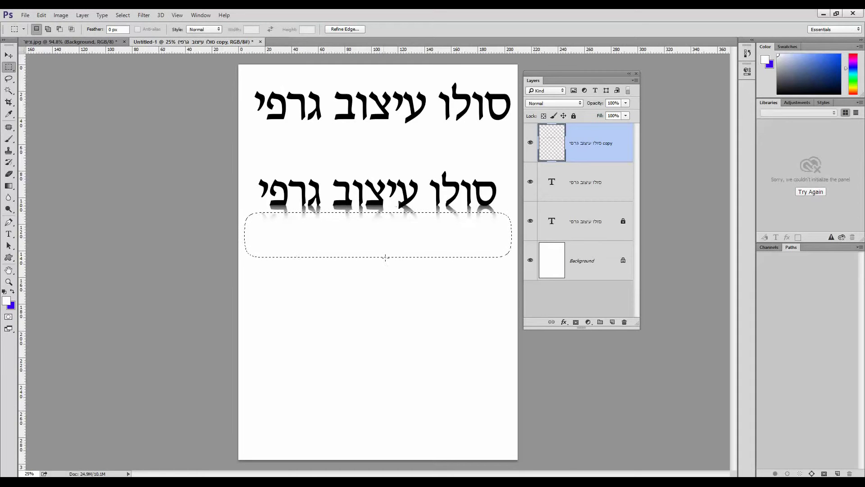
pyautogui.click(122, 15)
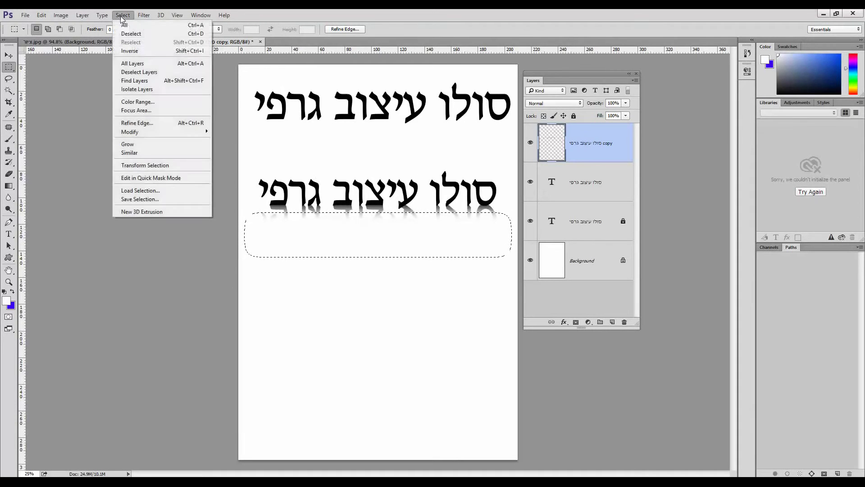
pyautogui.click(127, 34)
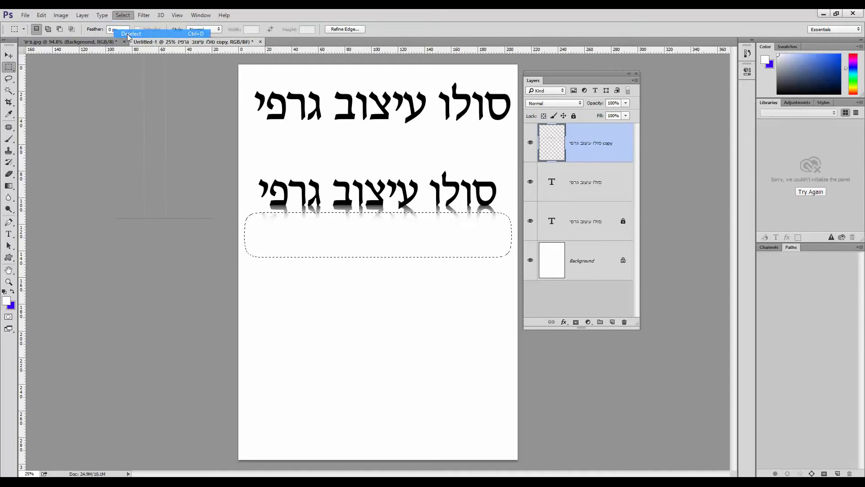
pyautogui.click(8, 282)
pyautogui.click(436, 226)
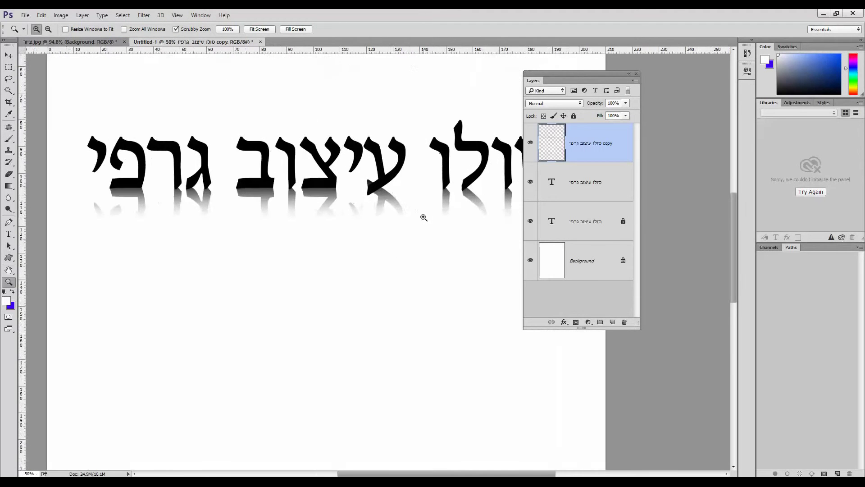
# Step: Nudge the reflection a few pixels down below the Hebrew letters and fit the page with Ctrl+0
pyautogui.moveTo(559, 83); pyautogui.dragTo(626, 87)
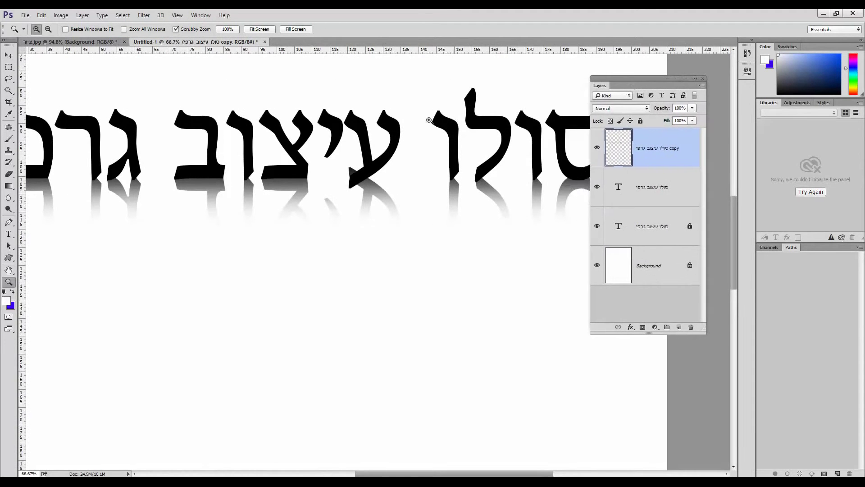
pyautogui.click(8, 56)
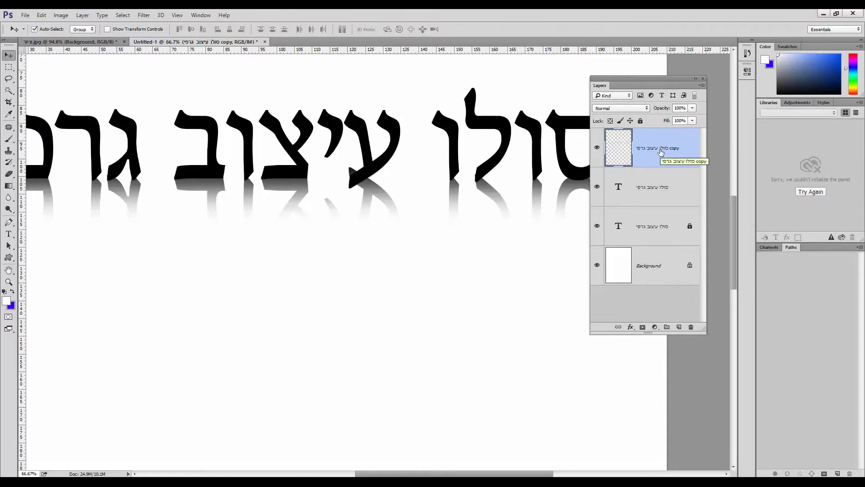
pyautogui.press('Up')
pyautogui.press('Up')
pyautogui.press('Up')
pyautogui.press('Up')
pyautogui.press('Up')
pyautogui.press('Down')
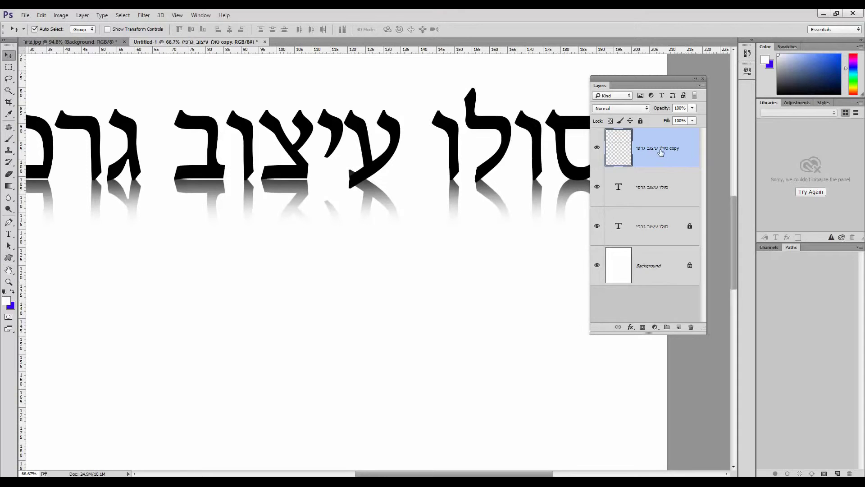
pyautogui.press('Down')
pyautogui.press('Down')
pyautogui.press('Down')
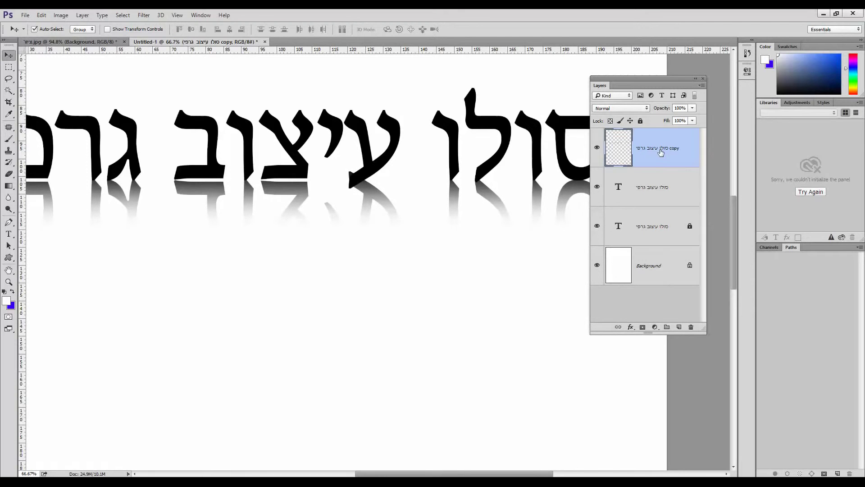
pyautogui.press('Down')
pyautogui.press('Down')
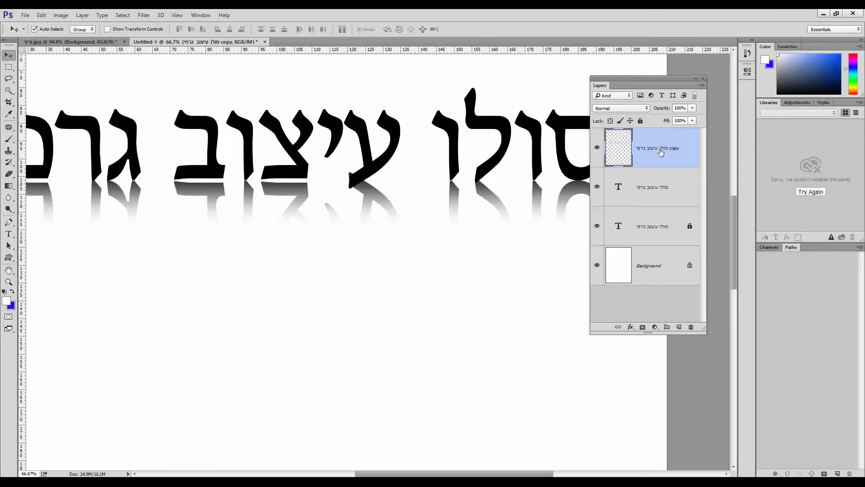
pyautogui.press('Down')
pyautogui.press('Down')
pyautogui.press('Down')
pyautogui.press('Down')
pyautogui.press('Down')
pyautogui.press('Down')
pyautogui.press('Down')
pyautogui.press('Down')
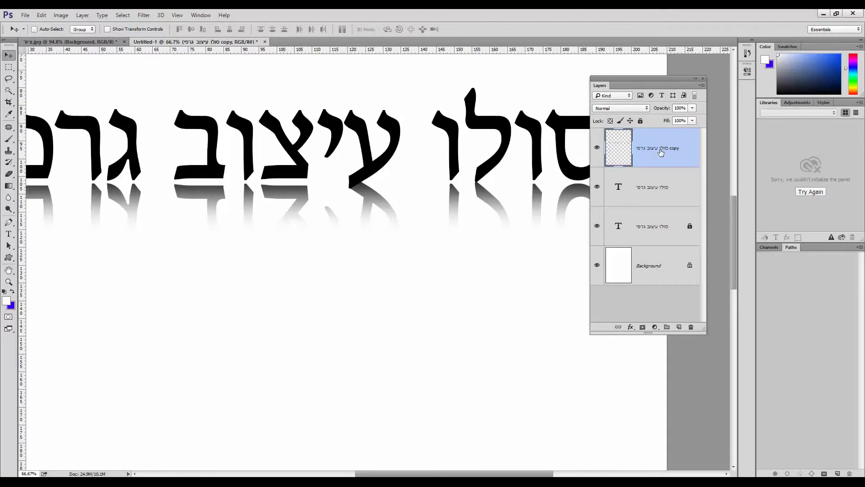
pyautogui.hotkey('ctrl', '0')
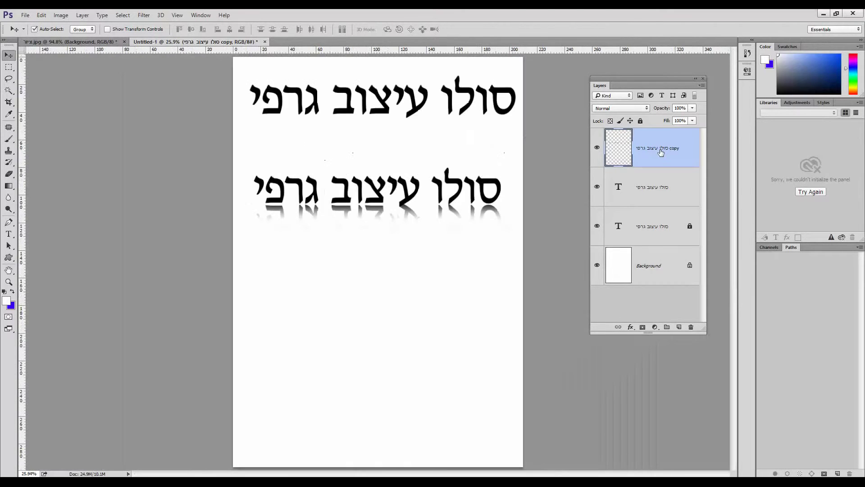
# Step: Draw a rectangular marquee around the second title line and its faded reflection
pyautogui.click(9, 68)
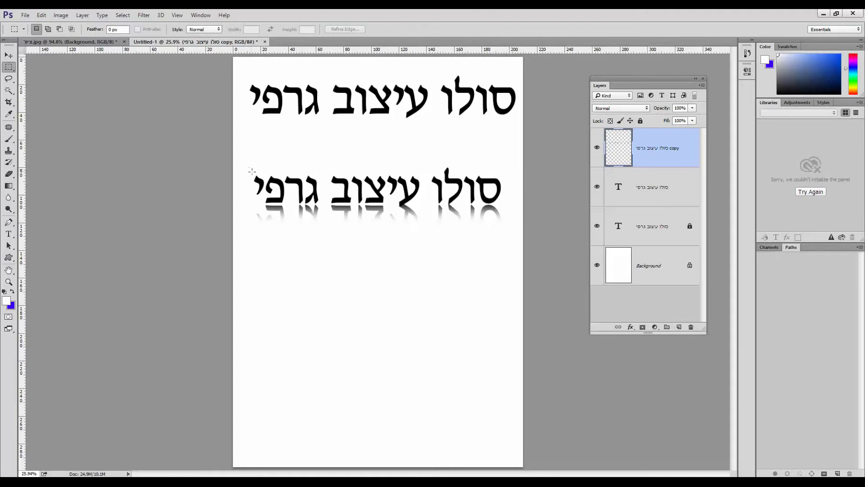
pyautogui.moveTo(252, 171); pyautogui.dragTo(508, 229)
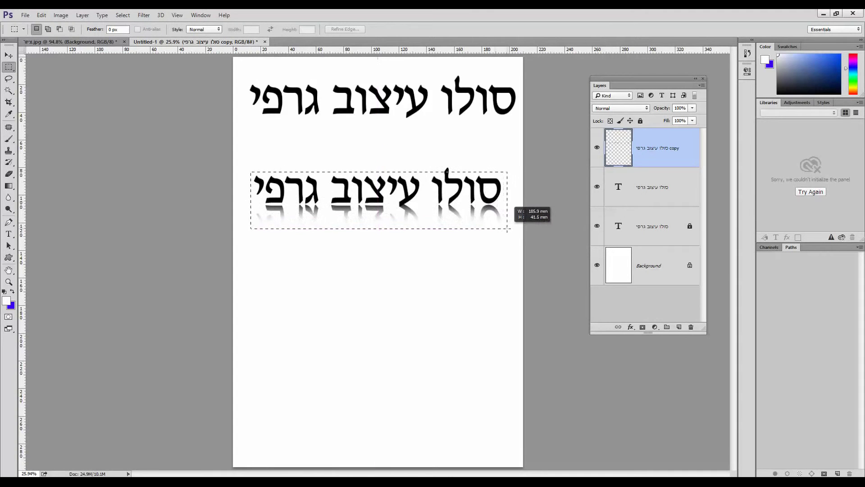
pyautogui.moveTo(450, 208); pyautogui.dragTo(448, 202)
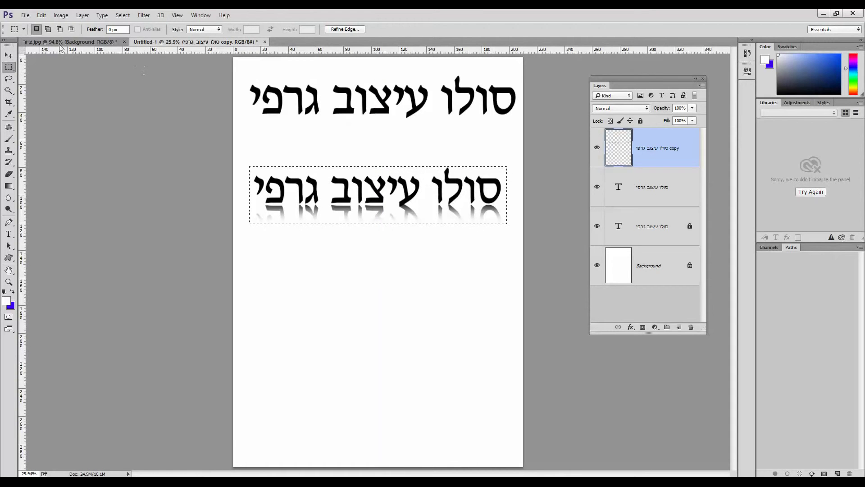
pyautogui.click(41, 15)
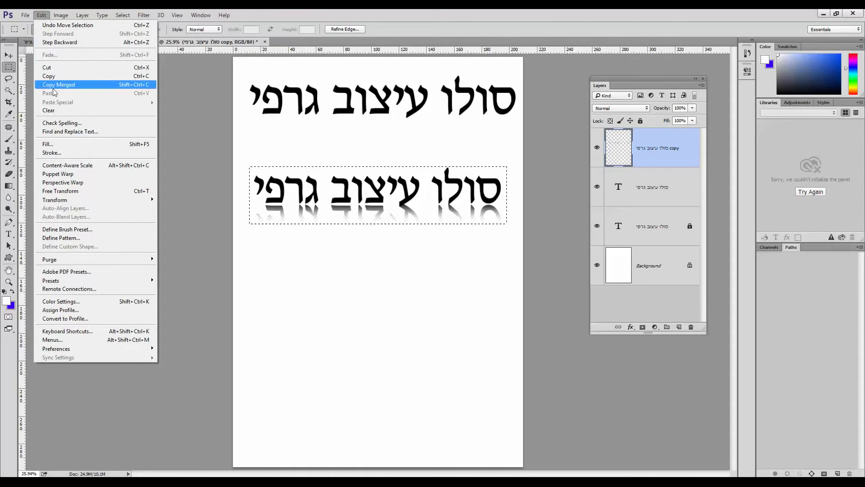
pyautogui.moveTo(49, 259)
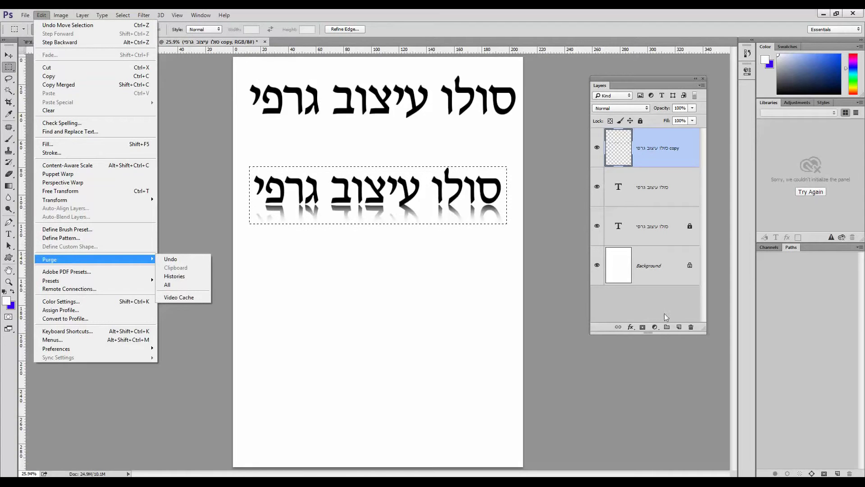
# Step: Fill the selection on a new layer with orange #f85f0e and move it beneath the title layers
pyautogui.click(679, 327)
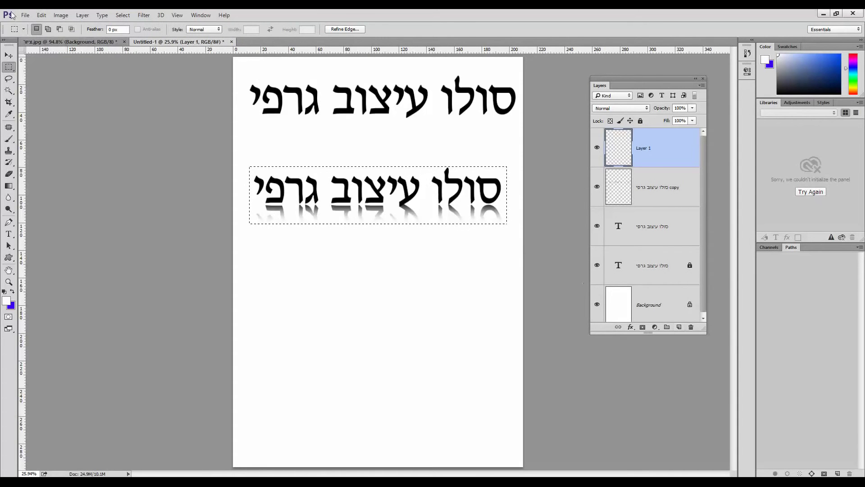
pyautogui.click(42, 15)
pyautogui.click(50, 145)
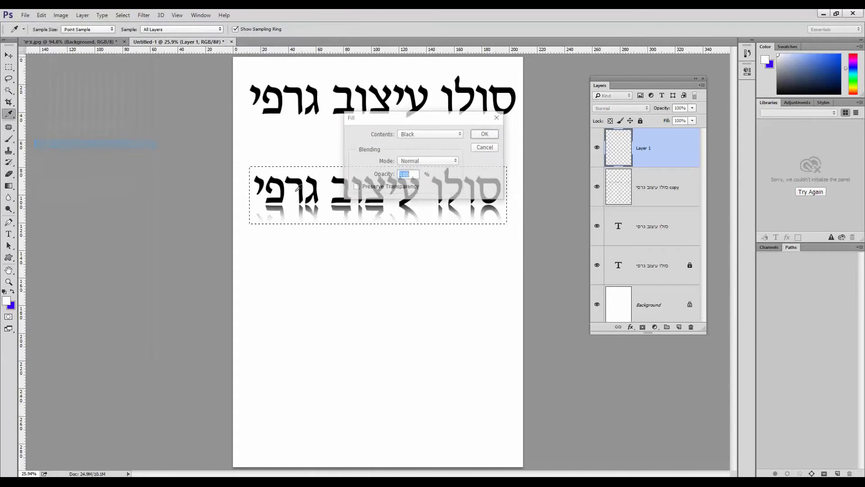
pyautogui.click(410, 134)
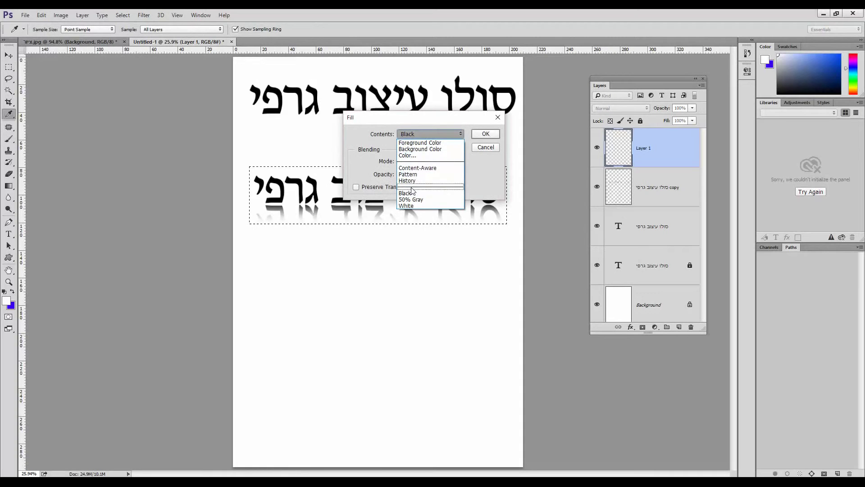
pyautogui.click(415, 156)
pyautogui.click(443, 235)
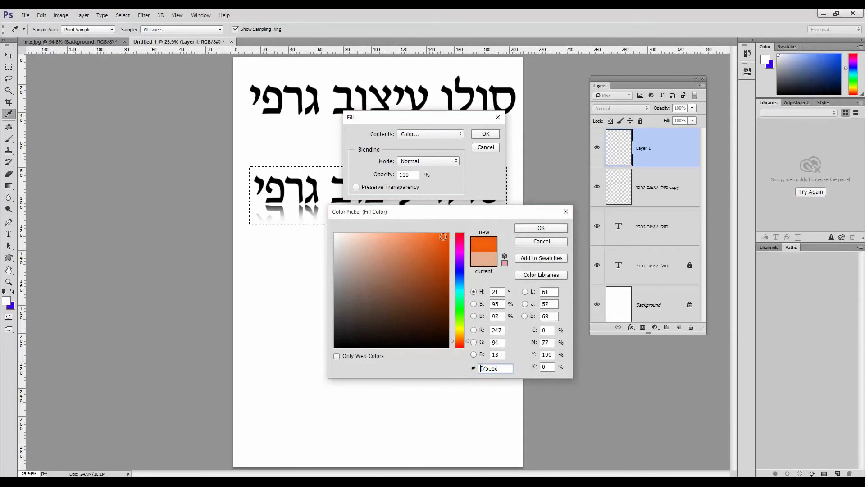
pyautogui.click(541, 228)
pyautogui.click(485, 133)
pyautogui.press('m')
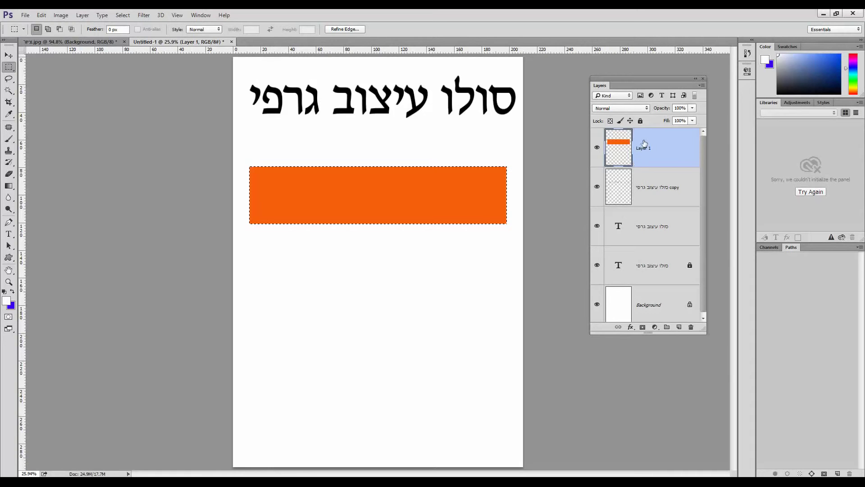
pyautogui.moveTo(640, 152); pyautogui.dragTo(637, 246)
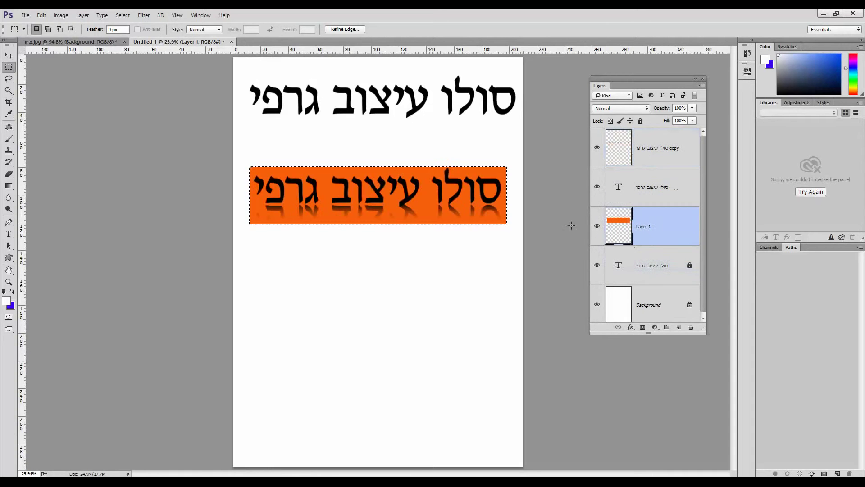
# Step: Crop the canvas to the orange banner selection and fit it in the window
pyautogui.click(61, 15)
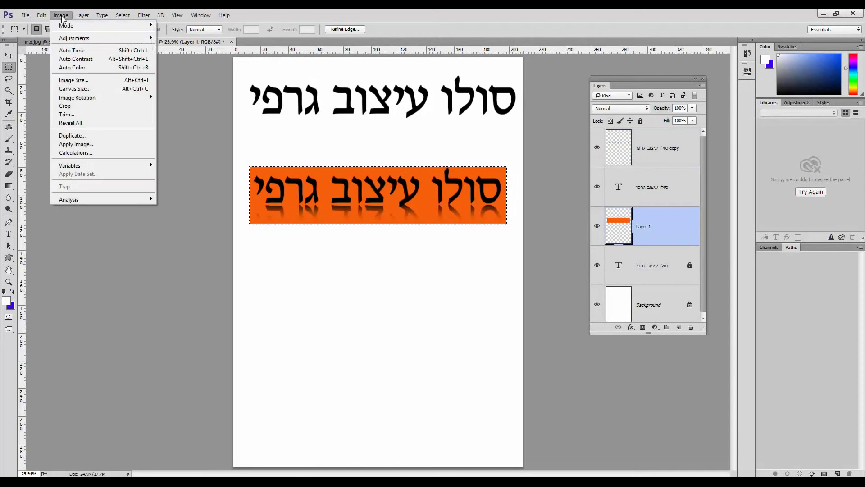
pyautogui.click(65, 106)
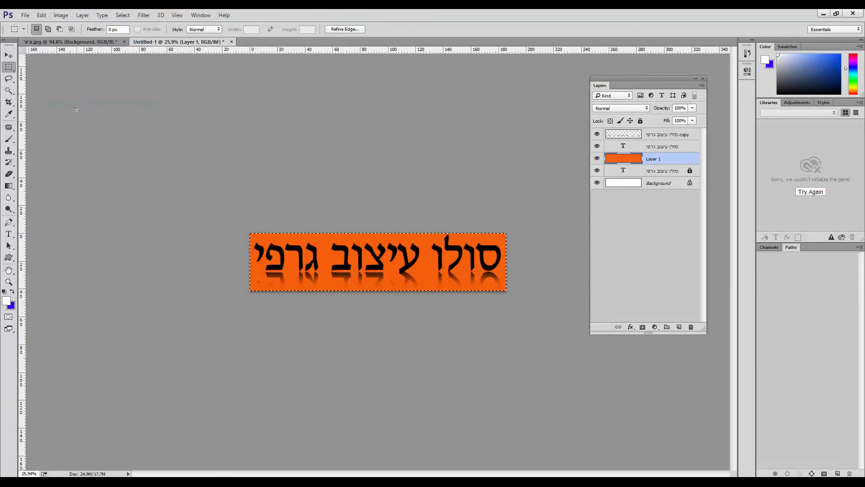
pyautogui.hotkey('ctrl', '0')
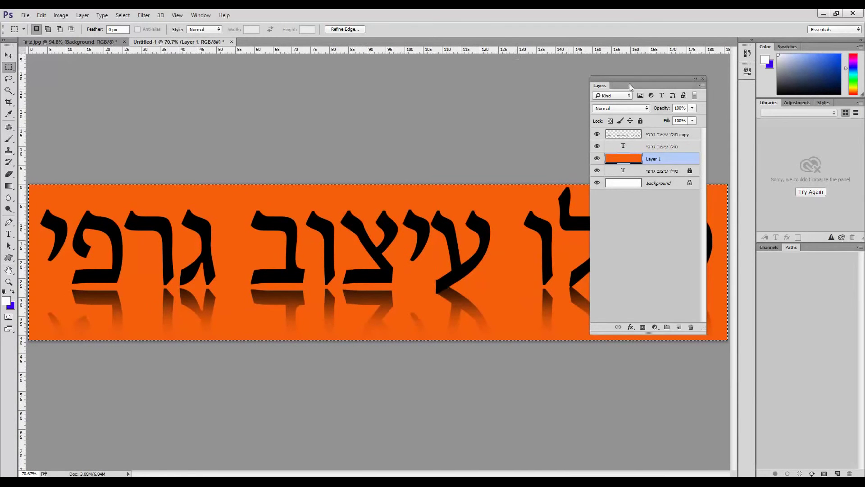
pyautogui.moveTo(635, 88); pyautogui.dragTo(782, 186)
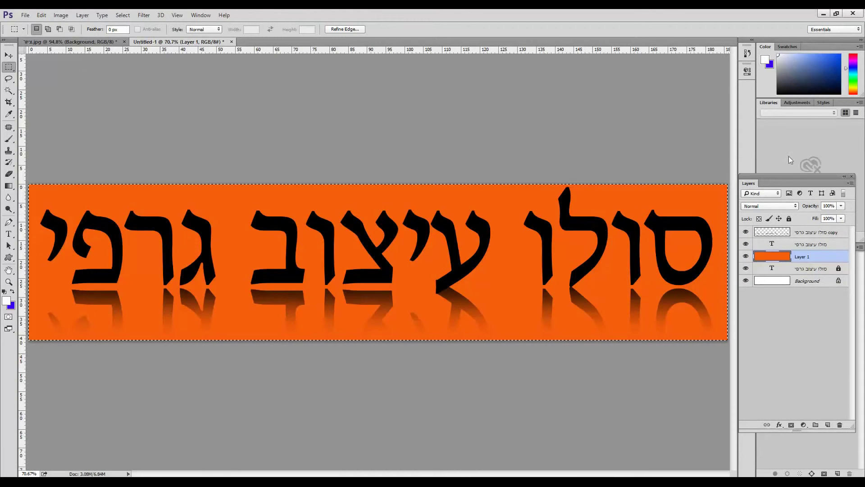
# Step: Float the Styles panel and enlarge it to show more presets
pyautogui.click(824, 102)
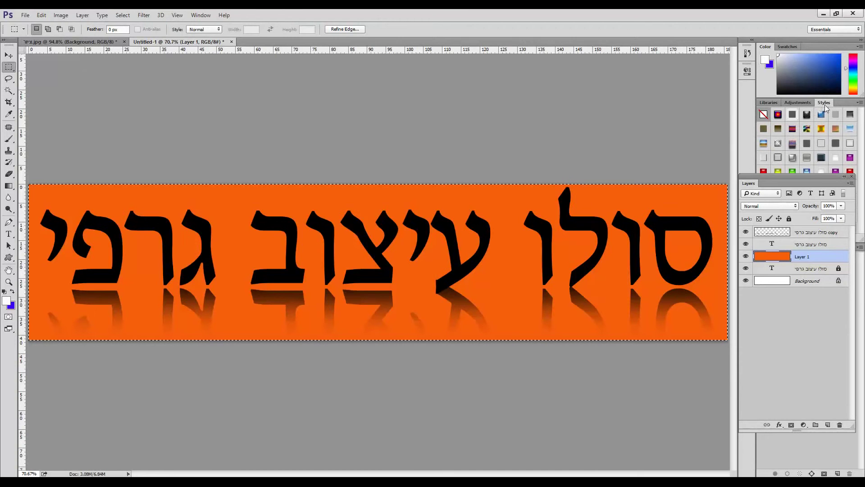
pyautogui.moveTo(825, 104); pyautogui.dragTo(613, 80)
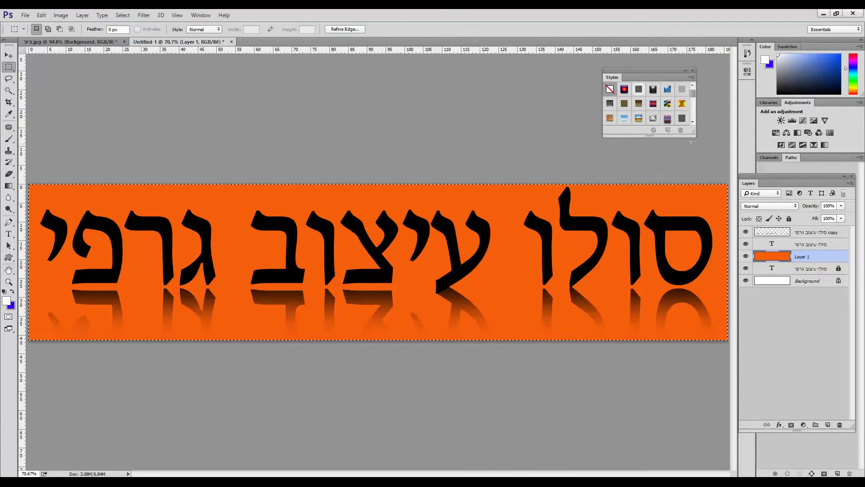
pyautogui.moveTo(690, 142); pyautogui.dragTo(696, 138)
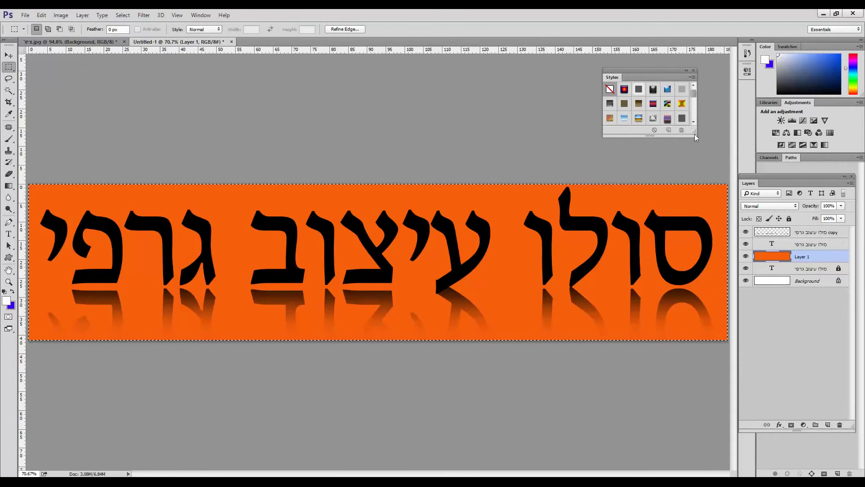
pyautogui.moveTo(692, 134); pyautogui.dragTo(695, 259)
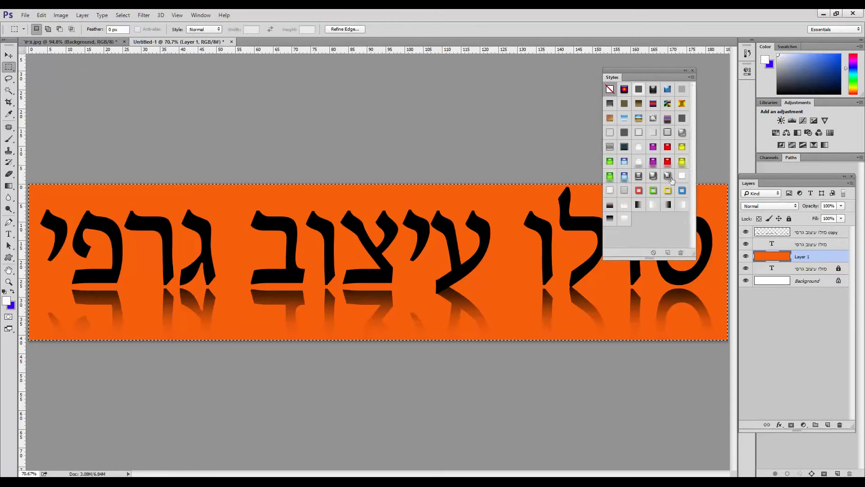
# Step: Try Purple Gel, metal, silver and blue styles on the banner, ending with glossy lime green
pyautogui.click(655, 149)
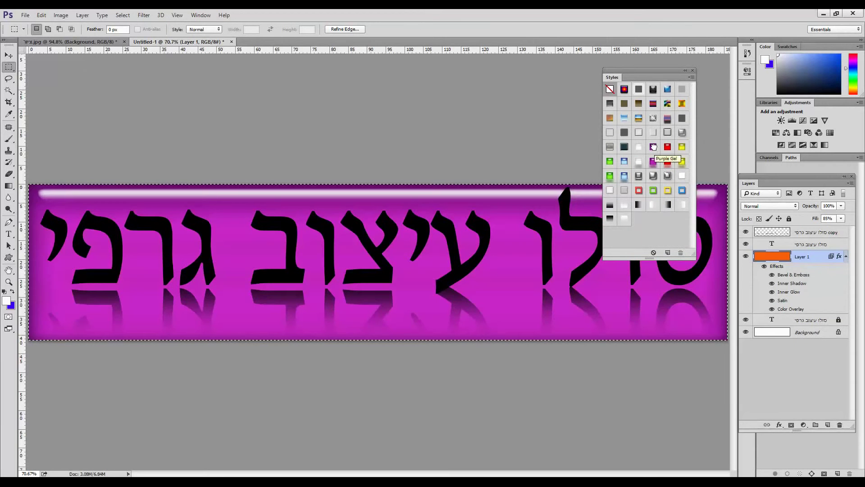
pyautogui.click(666, 132)
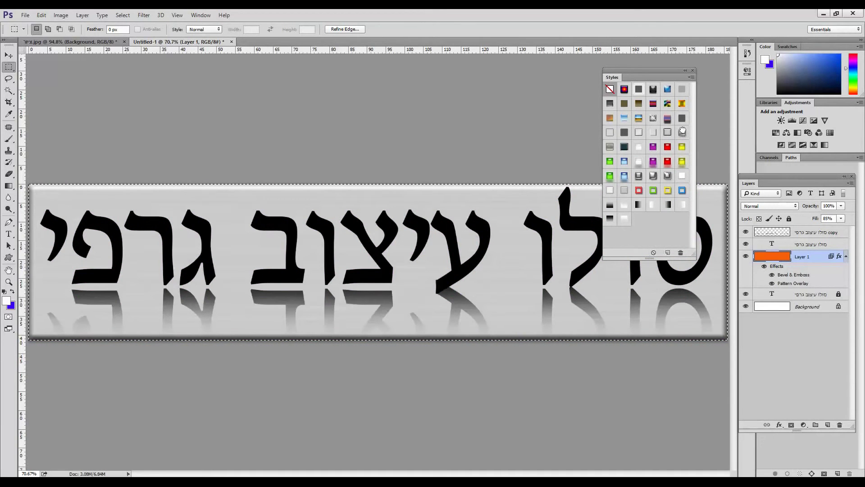
pyautogui.click(626, 177)
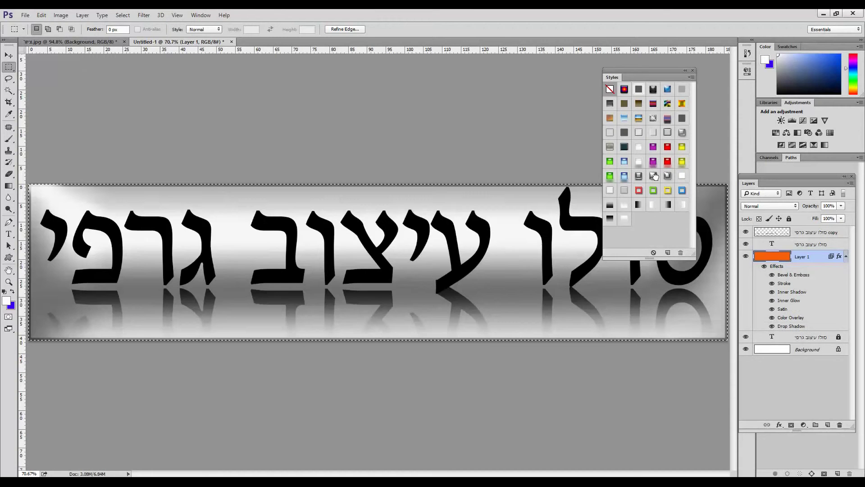
pyautogui.click(624, 178)
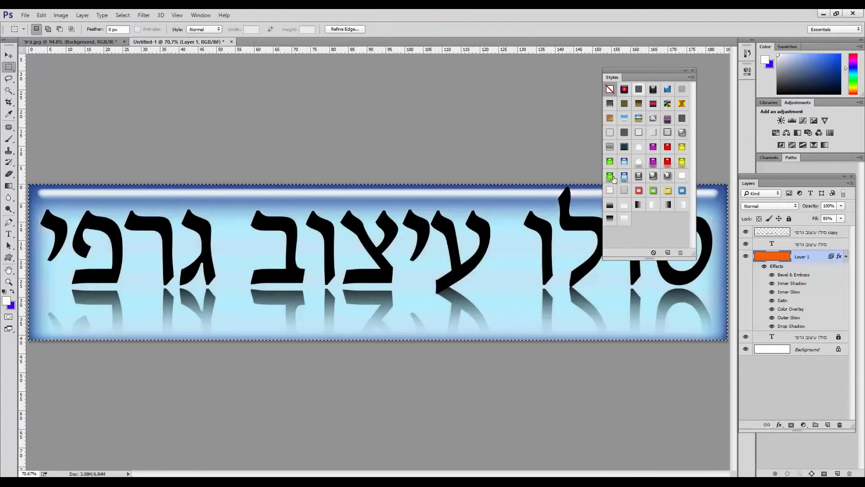
pyautogui.click(614, 180)
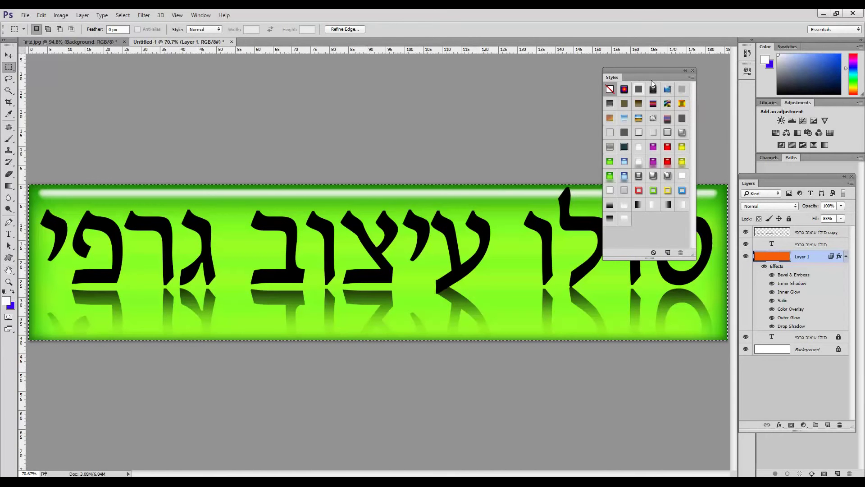
pyautogui.moveTo(651, 80)
pyautogui.mouseDown()
pyautogui.moveTo(563, 307)
pyautogui.moveTo(550, 383)
pyautogui.mouseUp()
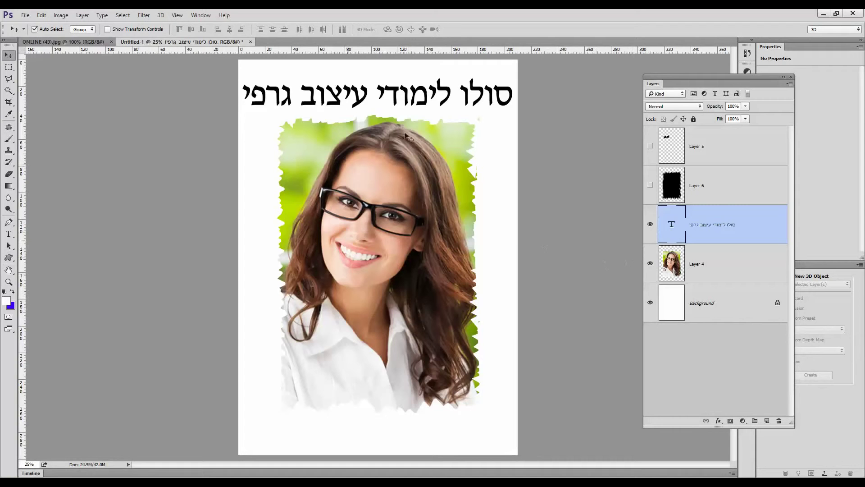
# Step: Drag the ONLINE (49).jpg portrait into the poster document as a new layer
pyautogui.click(63, 42)
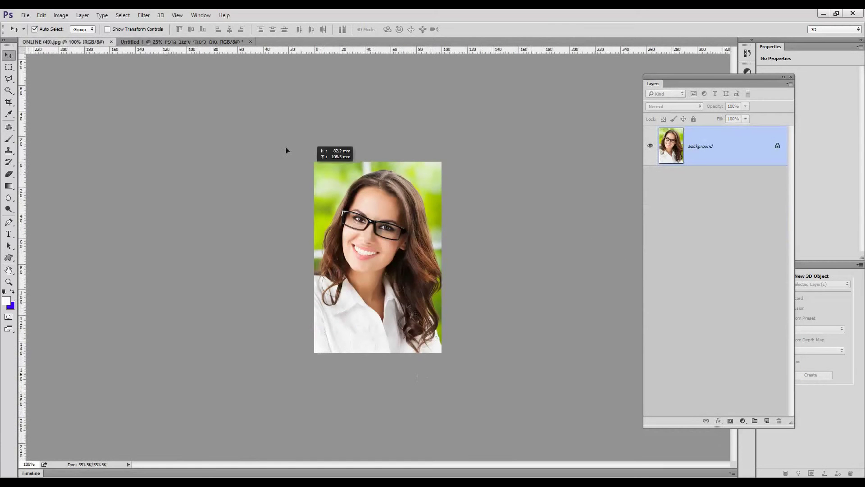
pyautogui.moveTo(286, 150)
pyautogui.mouseDown()
pyautogui.moveTo(400, 255)
pyautogui.moveTo(376, 245)
pyautogui.mouseUp()
pyautogui.click(650, 303)
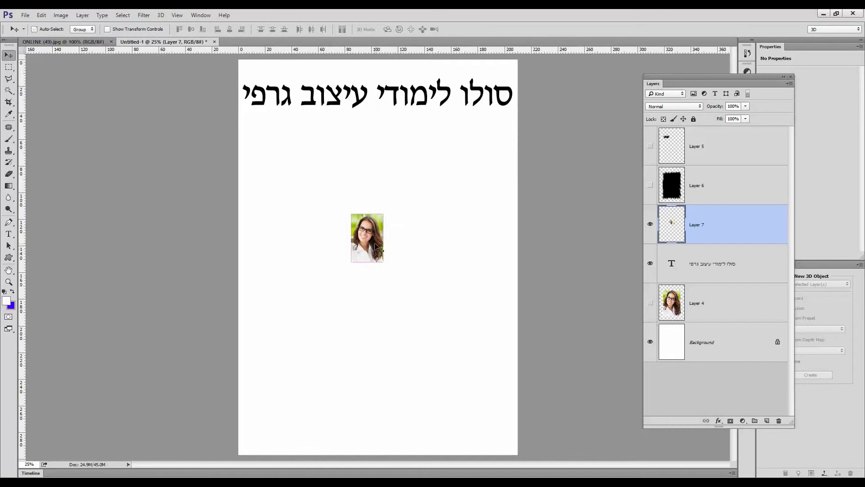
# Step: Scale the portrait up to about 666% so it fills the page below the title
pyautogui.hotkey('ctrl', 't')
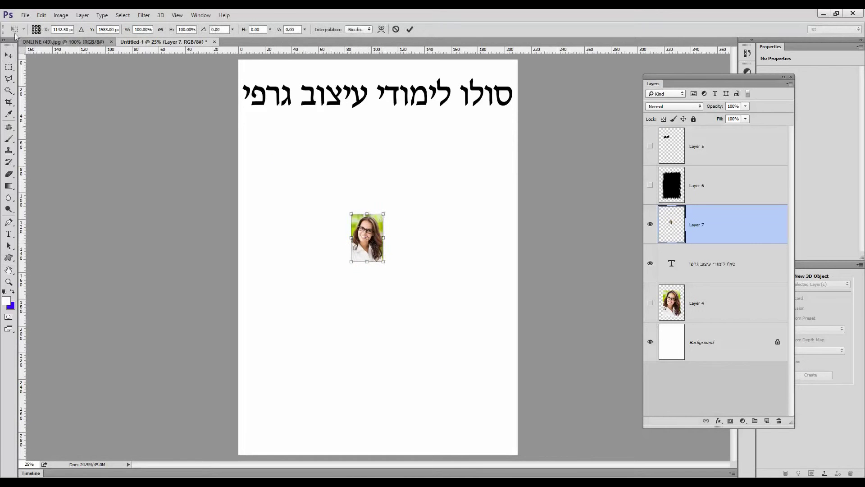
pyautogui.click(41, 15)
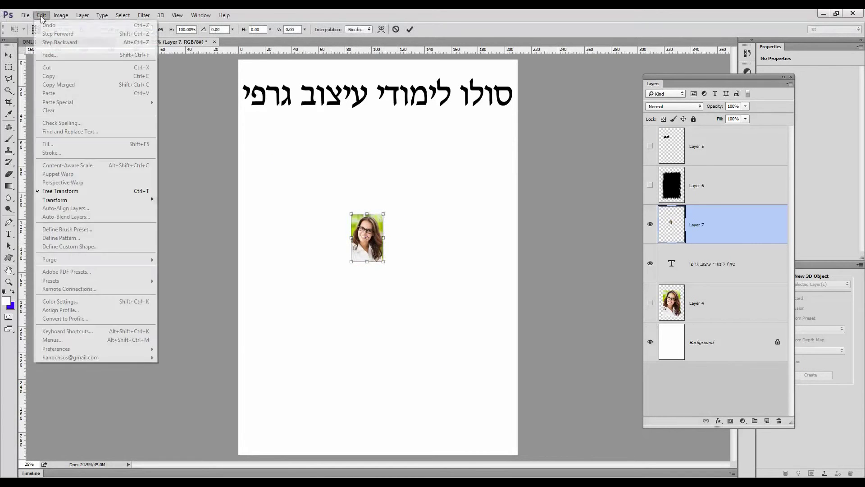
pyautogui.click(66, 192)
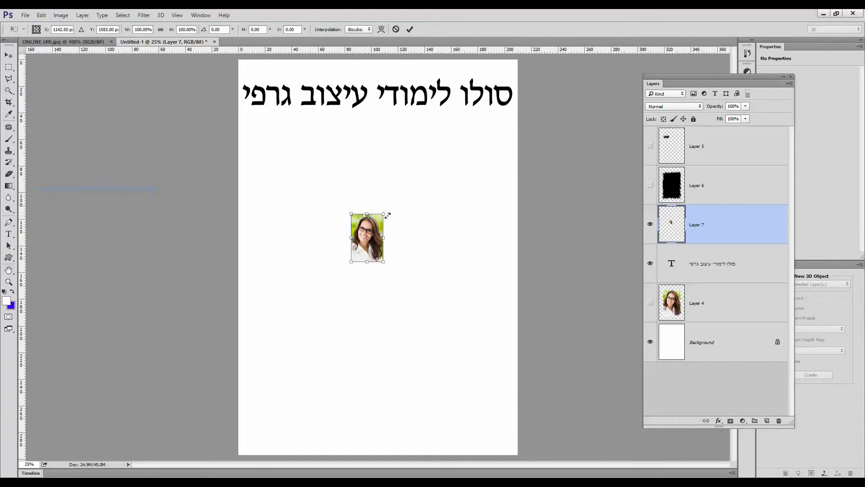
pyautogui.moveTo(384, 215); pyautogui.dragTo(451, 113)
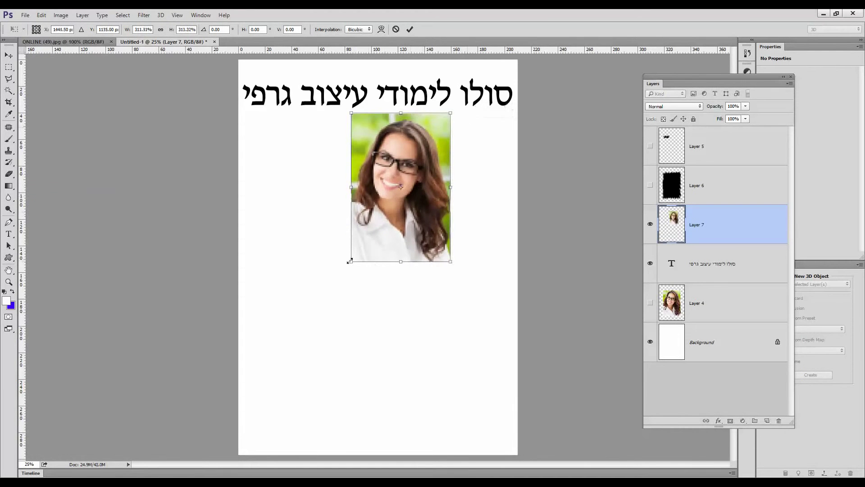
pyautogui.moveTo(351, 262); pyautogui.dragTo(266, 389)
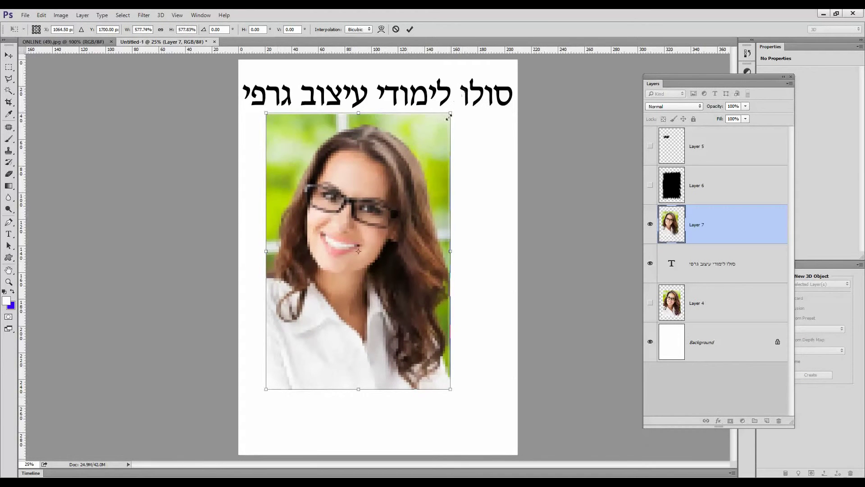
pyautogui.moveTo(449, 117); pyautogui.dragTo(469, 85)
pyautogui.moveTo(388, 231); pyautogui.dragTo(399, 276)
pyautogui.moveTo(478, 134); pyautogui.dragTo(489, 120)
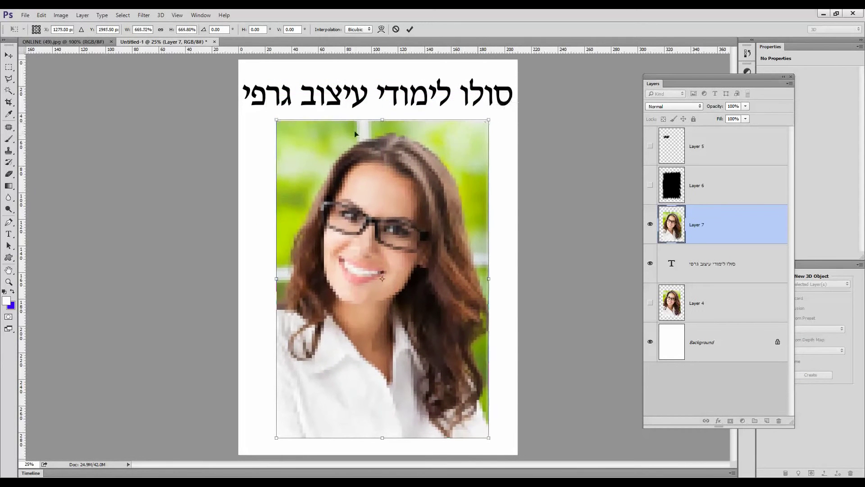
pyautogui.moveTo(278, 120); pyautogui.dragTo(271, 112)
pyautogui.press('Return')
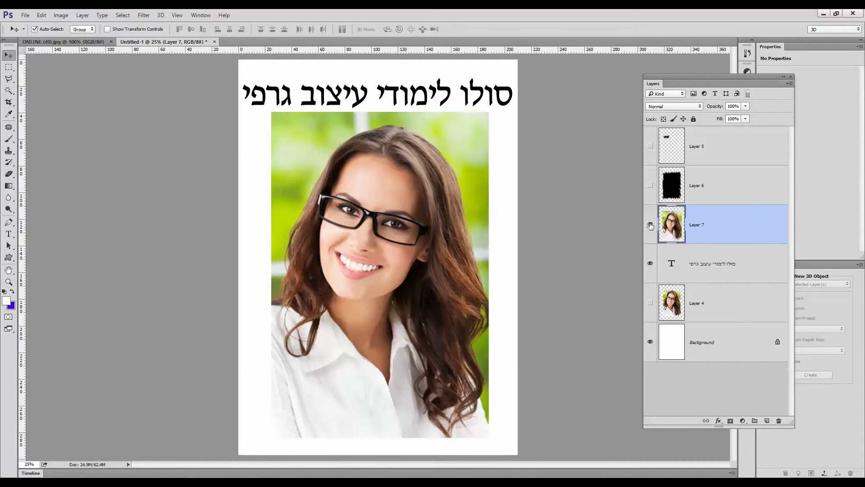
# Step: Hide the portrait layer and switch to the Polygonal Lasso Tool
pyautogui.click(651, 225)
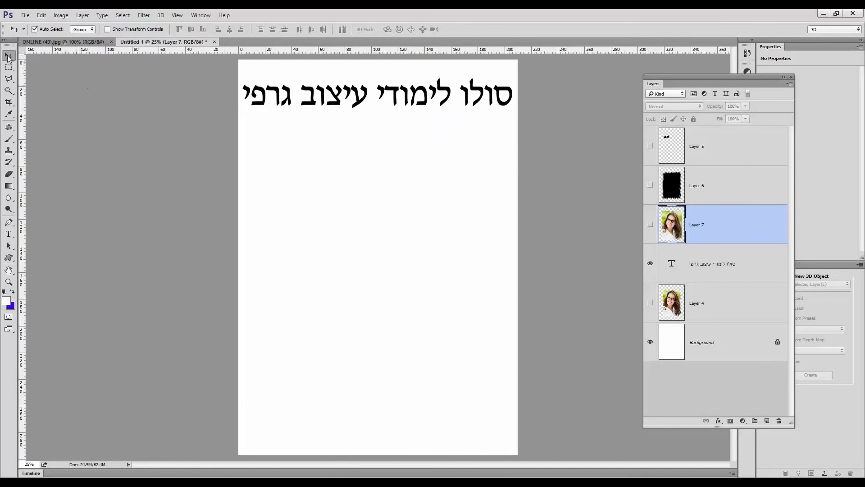
pyautogui.moveTo(8, 79); pyautogui.dragTo(41, 84)
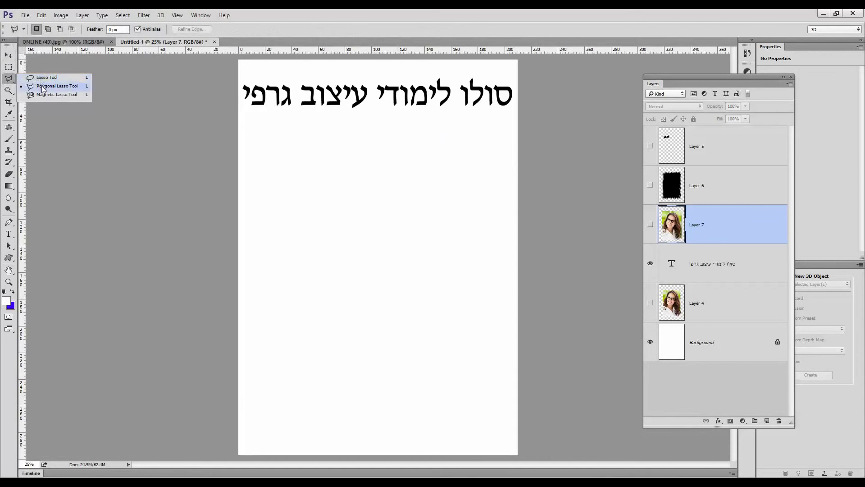
pyautogui.click(42, 86)
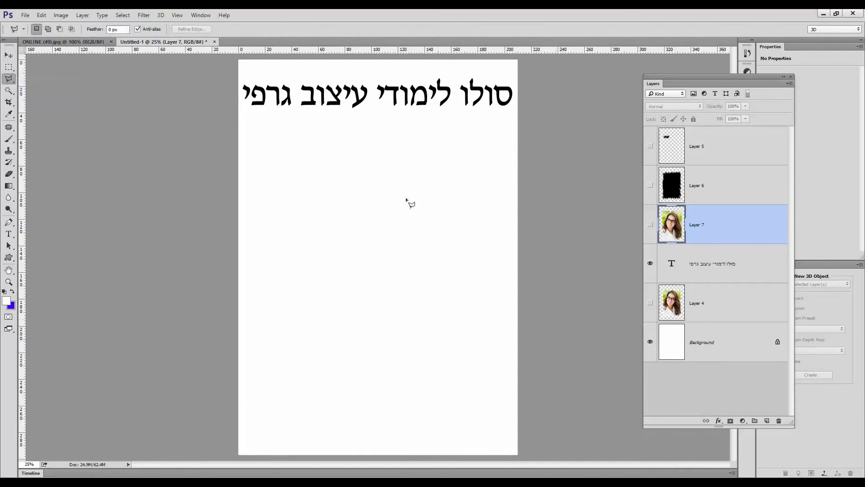
# Step: Outline the upper zigzag edge from left to right on the blank page
pyautogui.click(320, 204)
pyautogui.click(323, 179)
pyautogui.click(329, 203)
pyautogui.click(335, 181)
pyautogui.click(337, 203)
pyautogui.click(343, 180)
pyautogui.click(344, 202)
pyautogui.click(349, 182)
pyautogui.click(351, 201)
pyautogui.click(354, 182)
pyautogui.click(356, 202)
pyautogui.click(361, 183)
pyautogui.click(362, 201)
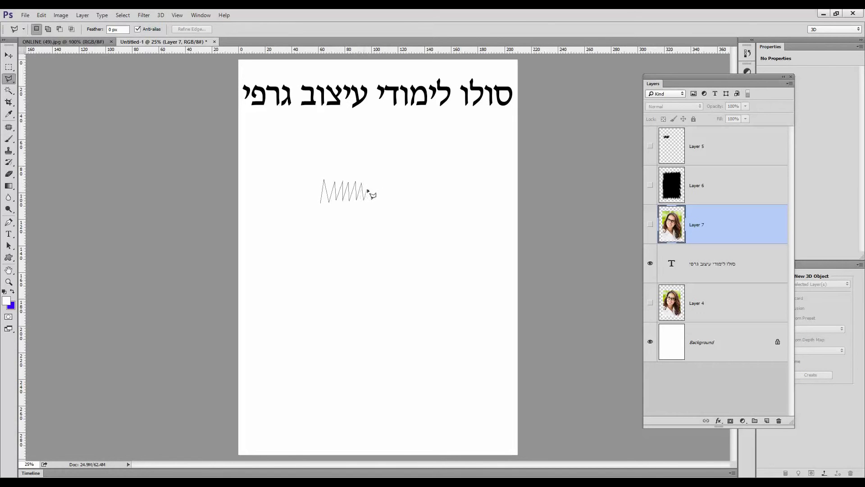
pyautogui.click(370, 182)
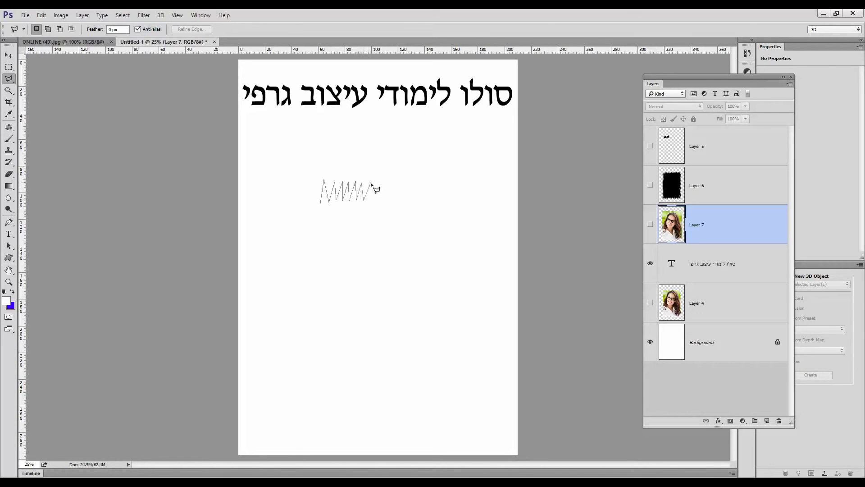
# Step: Trace the lower zigzag edge back to the start, closing the selection
pyautogui.click(370, 218)
pyautogui.click(363, 206)
pyautogui.click(359, 219)
pyautogui.click(350, 221)
pyautogui.click(344, 207)
pyautogui.click(333, 208)
pyautogui.click(321, 221)
pyautogui.click(322, 206)
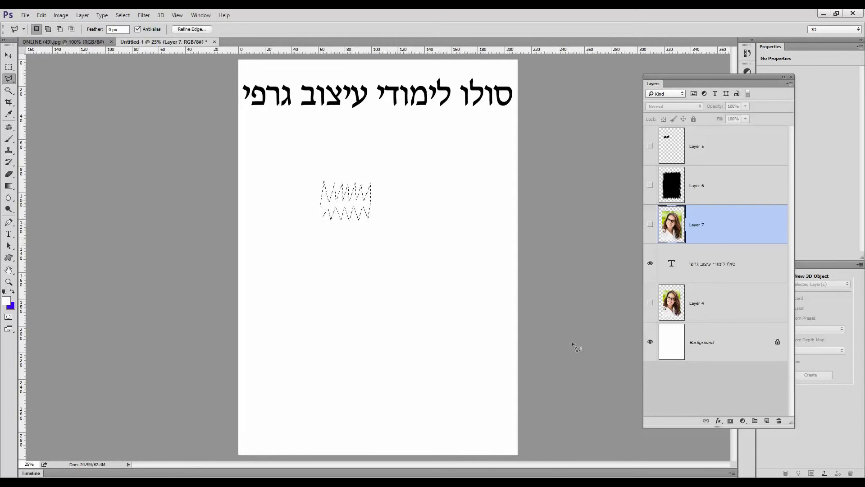
# Step: Add an empty layer and transform the selection to about 155% width and 42% height
pyautogui.click(767, 420)
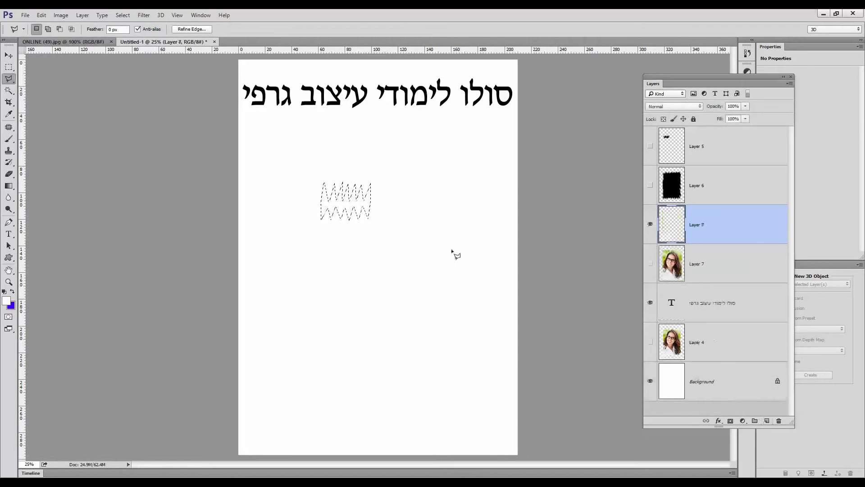
pyautogui.click(122, 14)
pyautogui.click(154, 166)
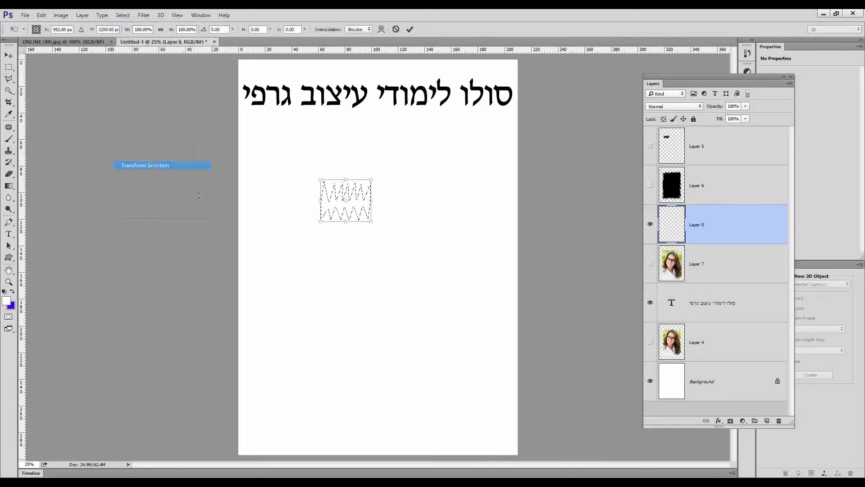
pyautogui.moveTo(322, 204); pyautogui.dragTo(300, 203)
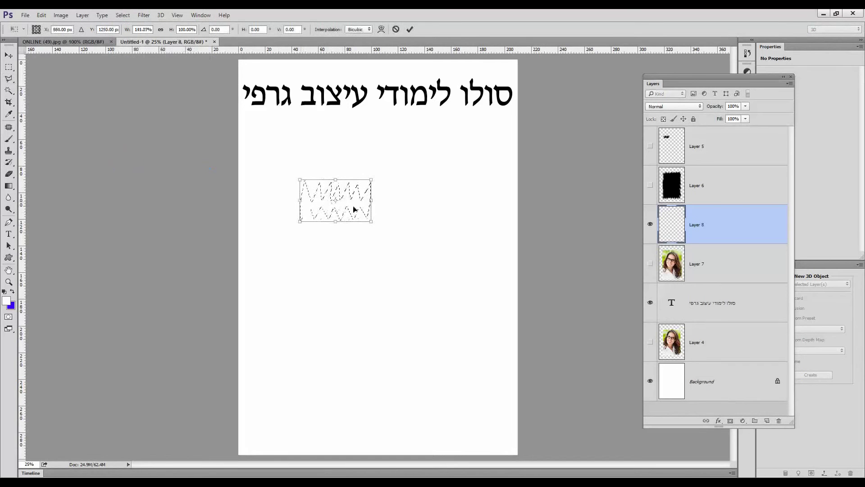
pyautogui.moveTo(369, 199); pyautogui.dragTo(379, 199)
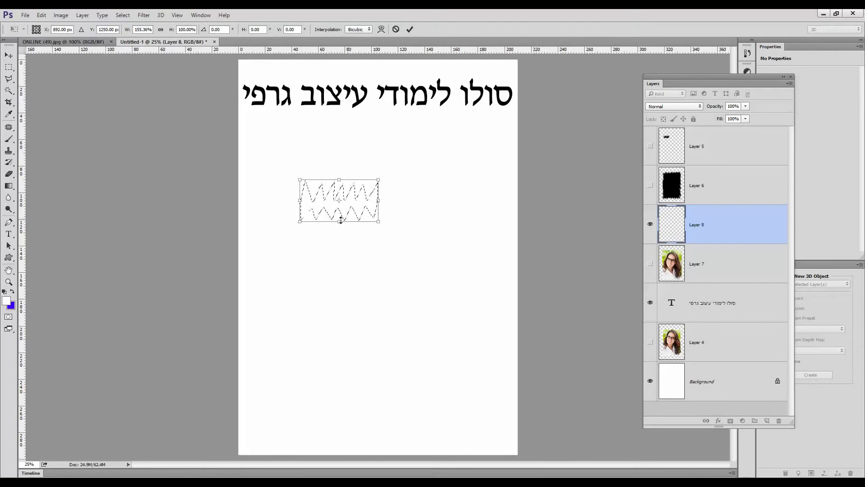
pyautogui.moveTo(341, 220); pyautogui.dragTo(341, 206)
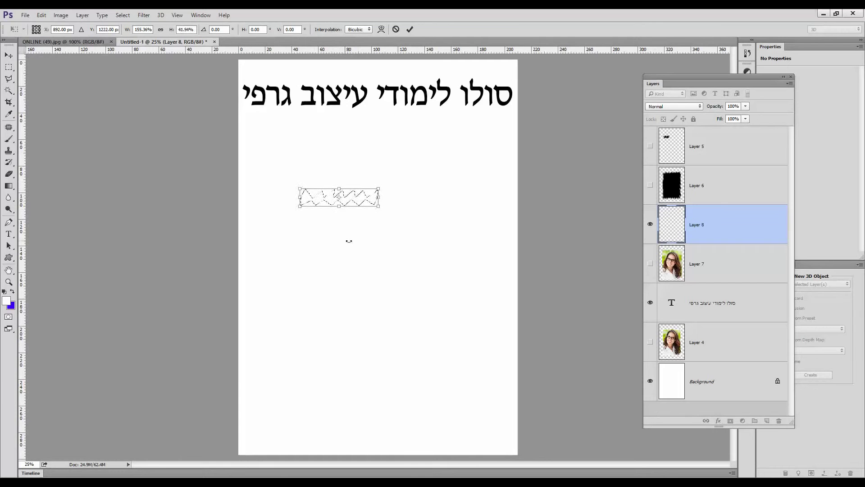
pyautogui.press('Return')
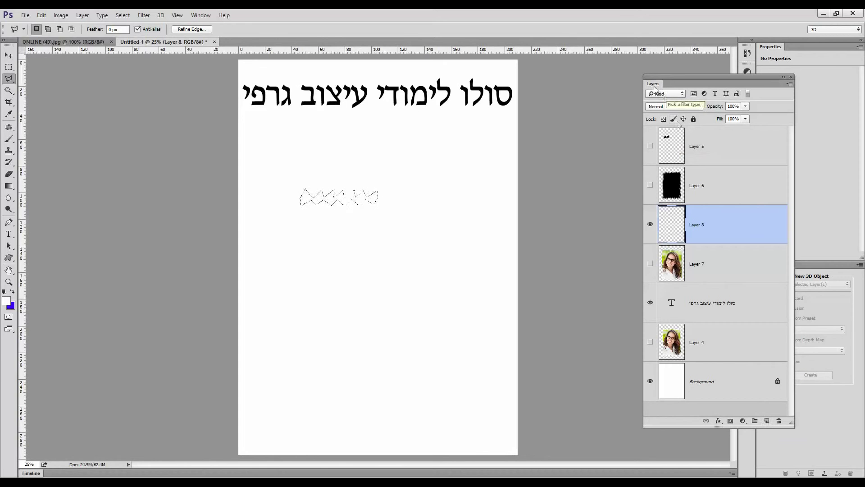
# Step: Fill the zigzag selection on Layer 8 with Black using Edit > Fill
pyautogui.click(201, 15)
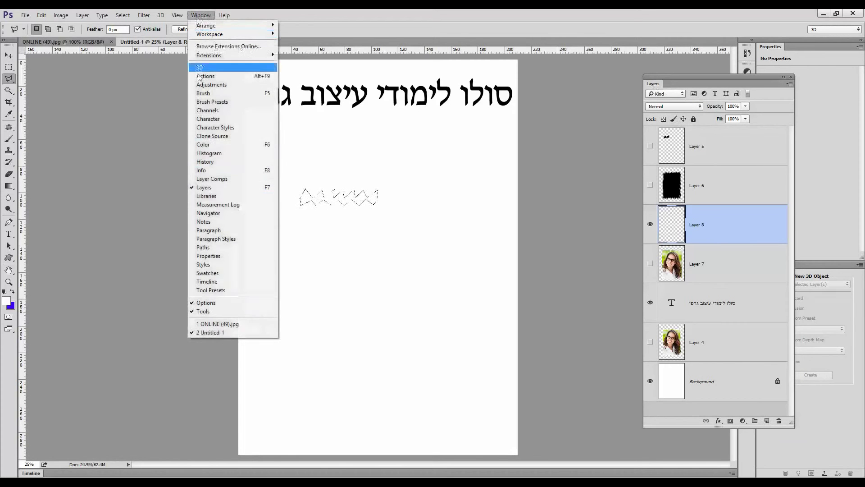
pyautogui.click(735, 85)
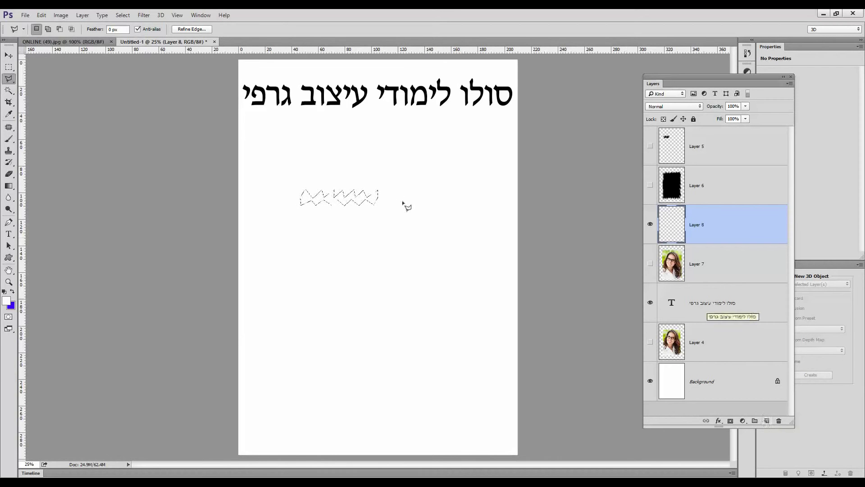
pyautogui.click(42, 15)
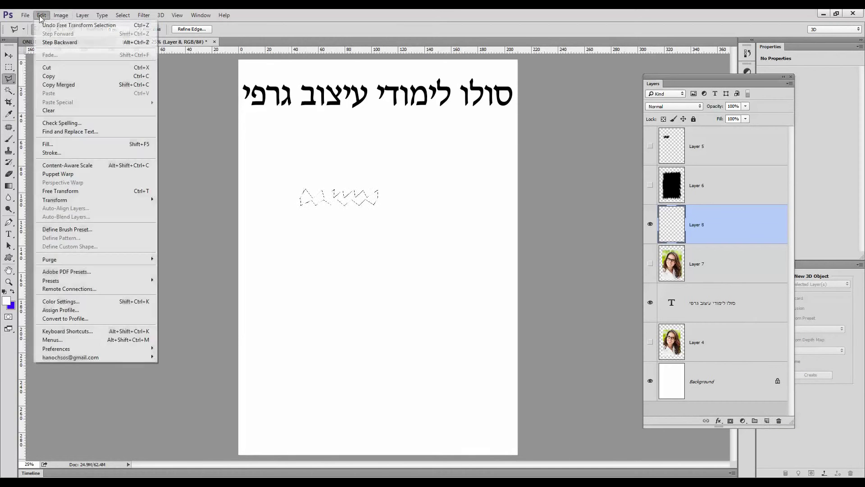
pyautogui.click(85, 149)
pyautogui.click(505, 152)
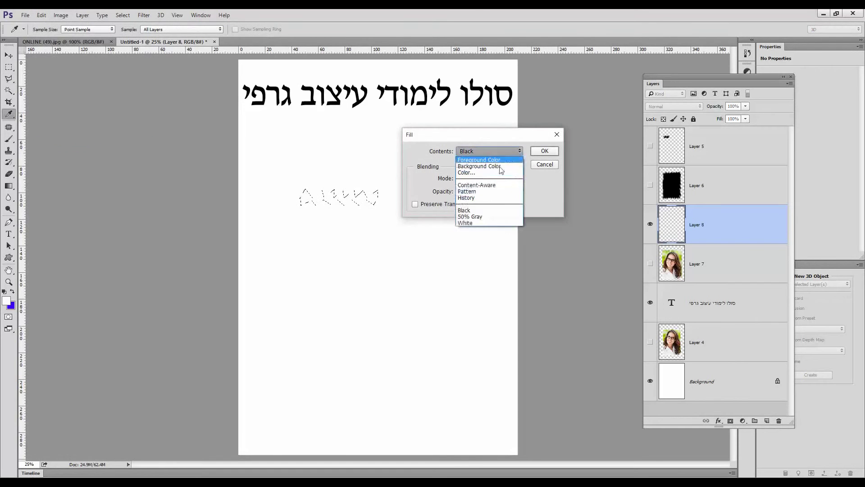
pyautogui.click(483, 212)
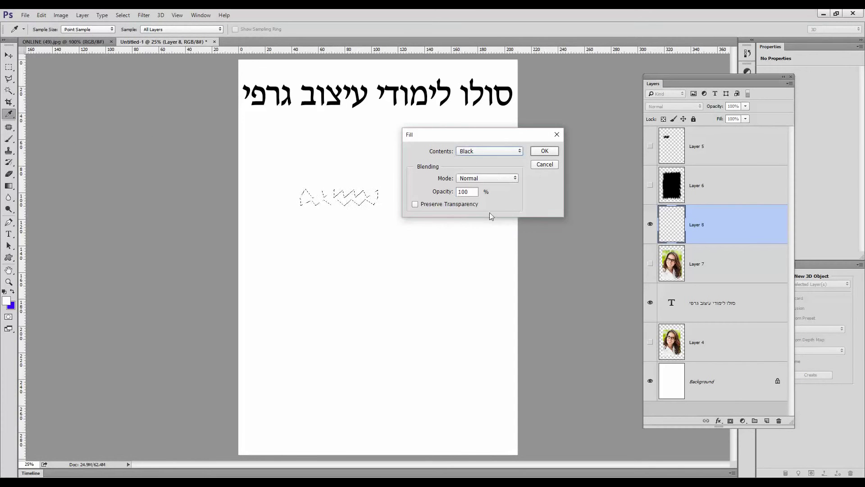
pyautogui.click(543, 151)
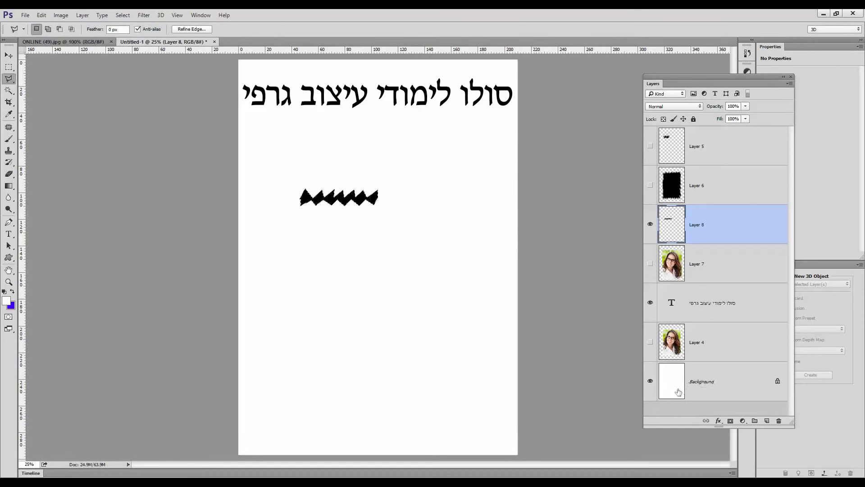
# Step: Hide the Background, define the zigzag as brush 'Sampled Brush 3', then deselect
pyautogui.click(649, 382)
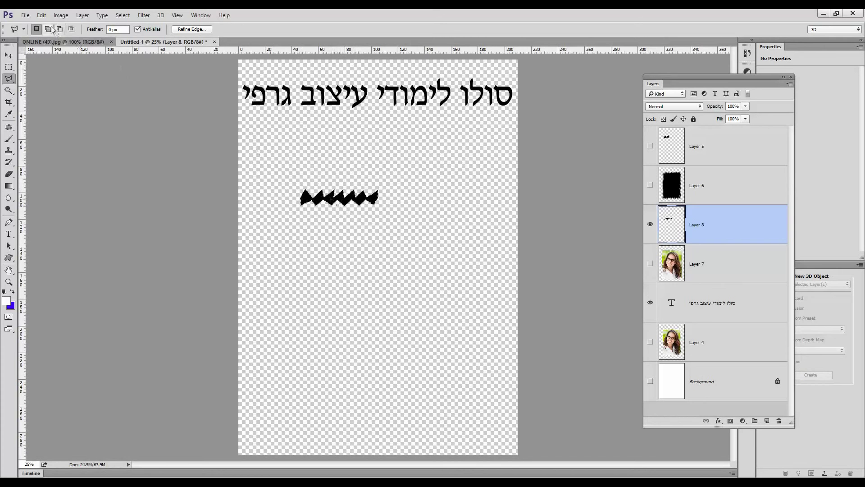
pyautogui.click(42, 16)
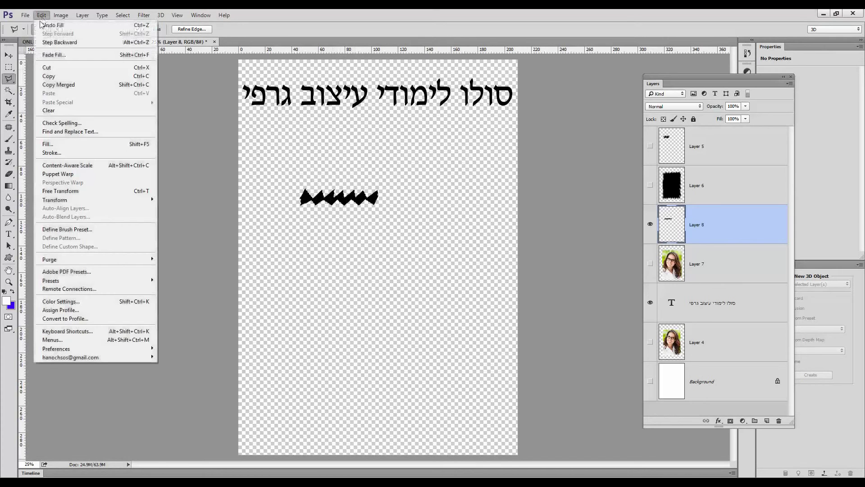
pyautogui.click(90, 229)
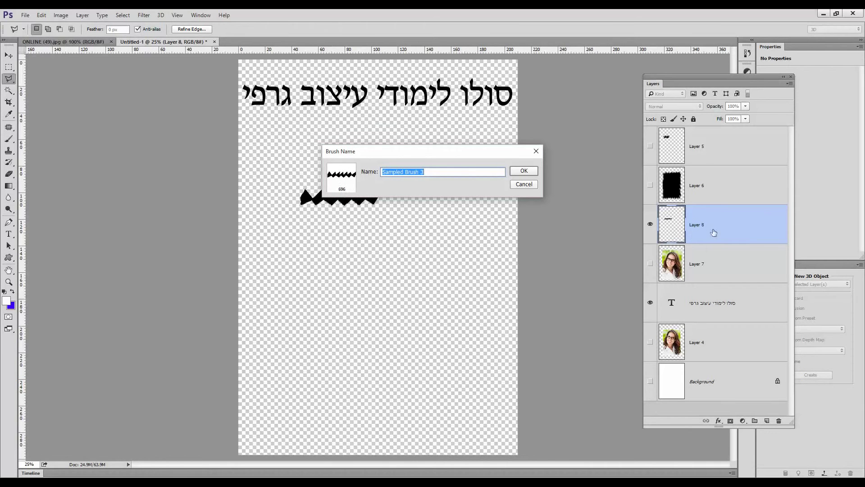
pyautogui.click(525, 171)
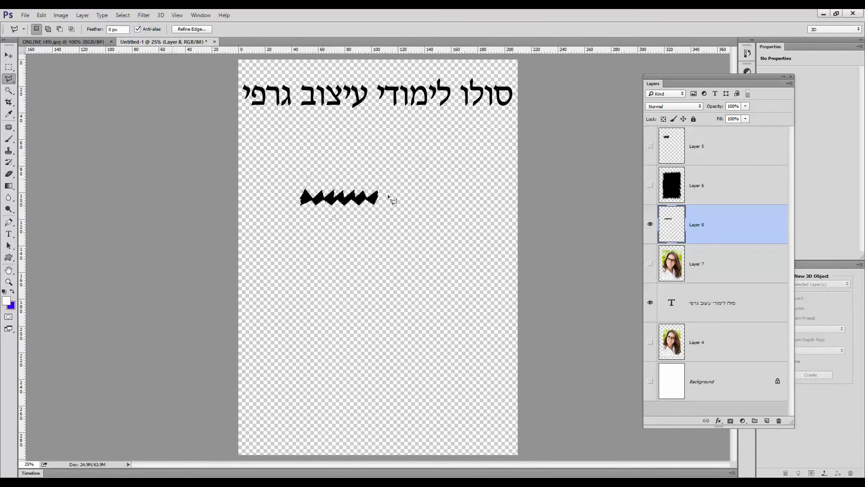
pyautogui.click(122, 15)
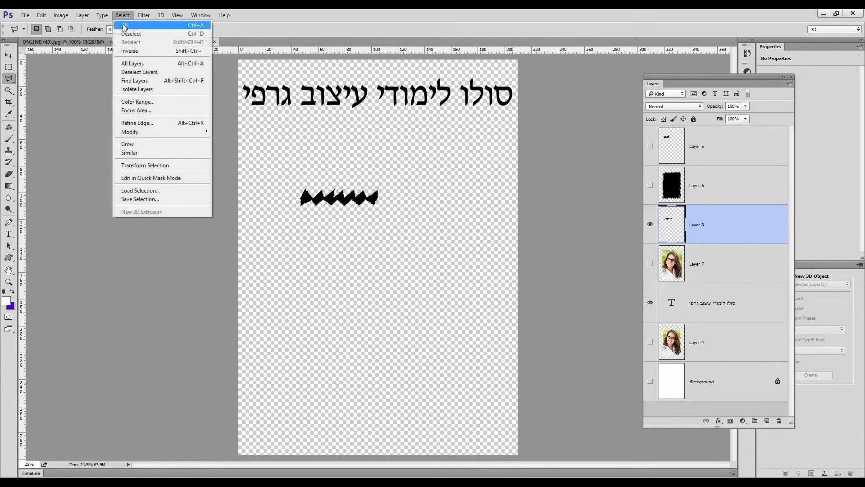
pyautogui.click(130, 34)
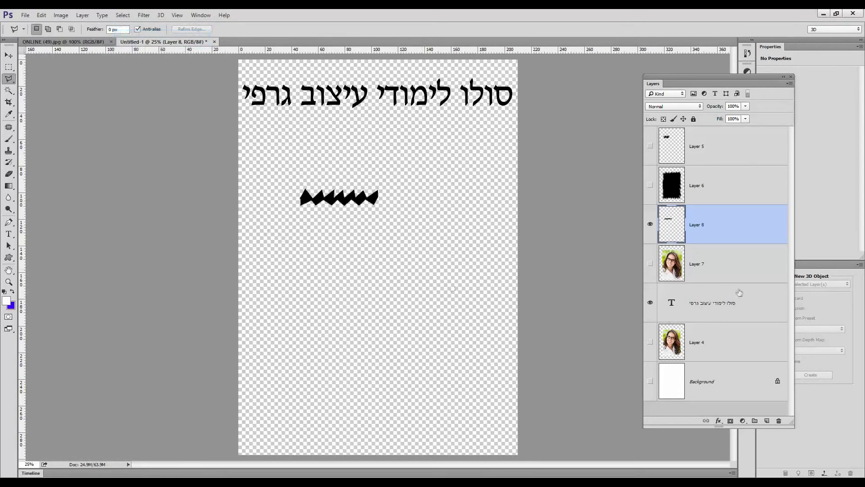
# Step: Show the portrait again and delete Layer 8, Layer 6 and Layer 5
pyautogui.click(650, 264)
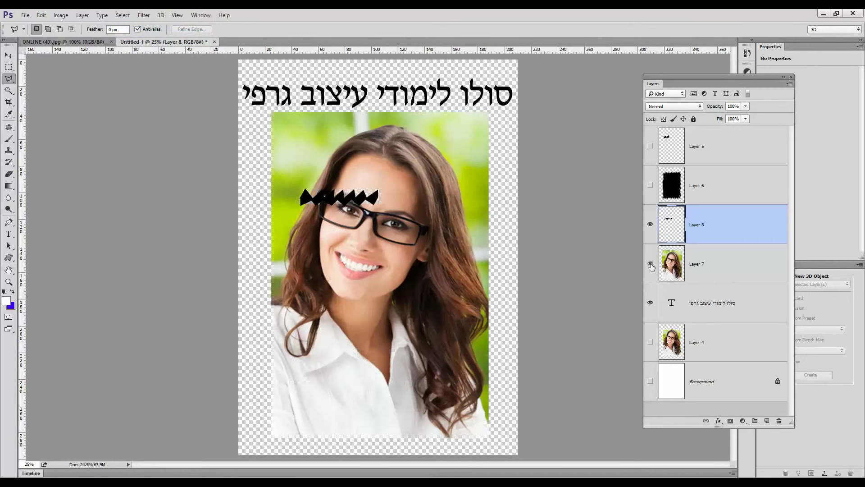
pyautogui.moveTo(694, 224); pyautogui.dragTo(779, 421)
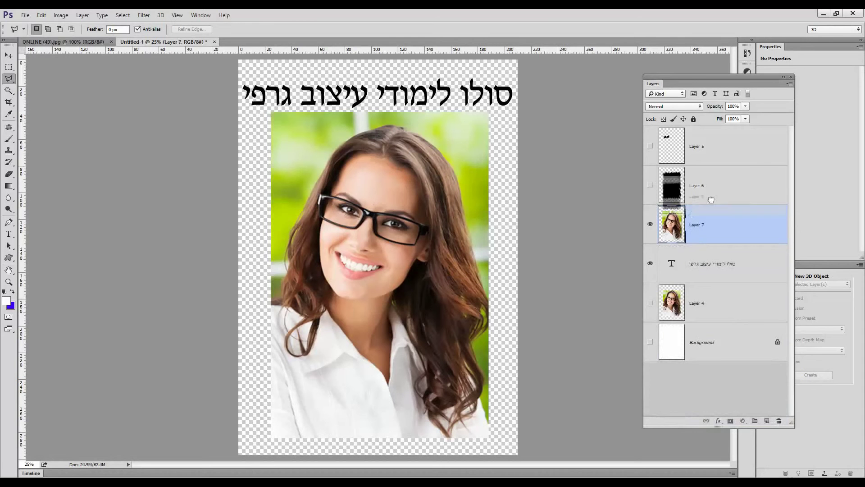
pyautogui.moveTo(687, 203); pyautogui.dragTo(779, 421)
pyautogui.moveTo(717, 146); pyautogui.dragTo(778, 421)
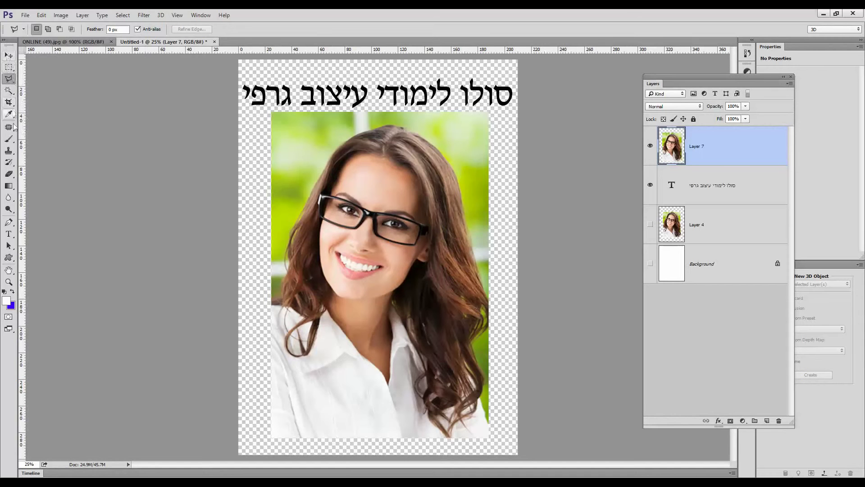
pyautogui.moveTo(9, 174); pyautogui.dragTo(50, 176)
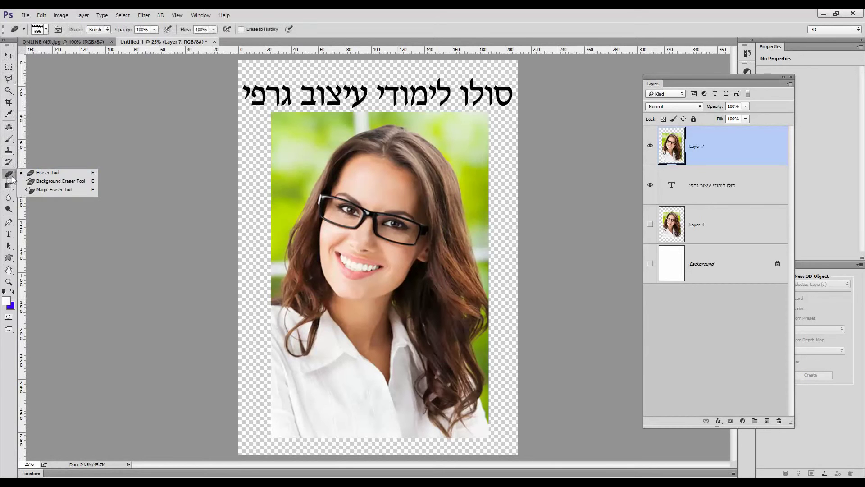
# Step: Set up the Eraser Tool with the 696 px zigzag brush tip
pyautogui.click(49, 175)
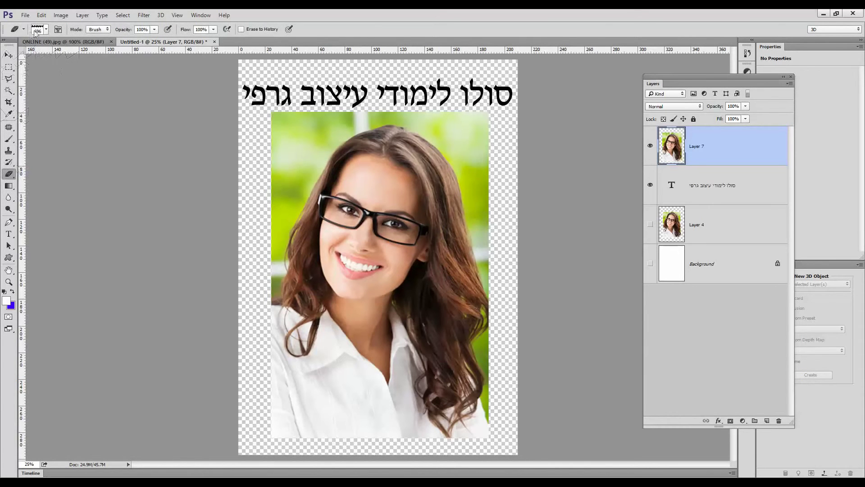
pyautogui.click(47, 31)
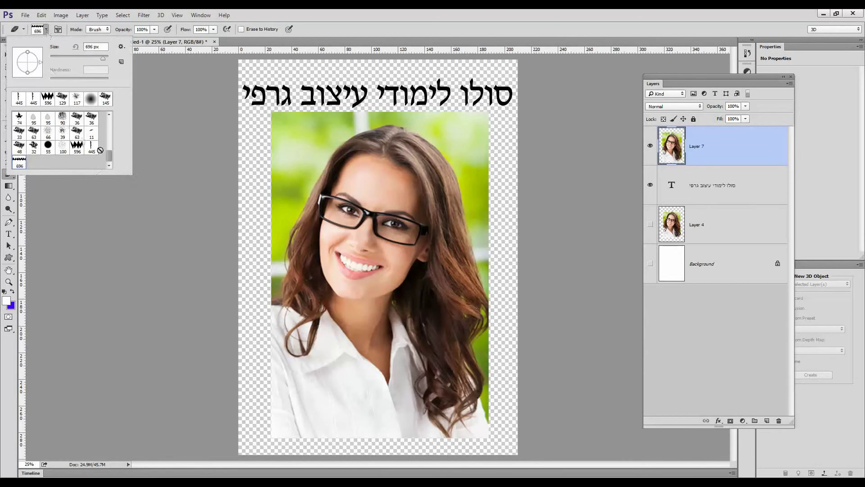
pyautogui.moveTo(79, 122); pyautogui.dragTo(104, 167)
pyautogui.moveTo(17, 163)
pyautogui.mouseDown()
pyautogui.moveTo(87, 158)
pyautogui.moveTo(108, 119)
pyautogui.moveTo(111, 166)
pyautogui.mouseUp()
pyautogui.click(20, 164)
pyautogui.click(11, 178)
pyautogui.rightClick(12, 174)
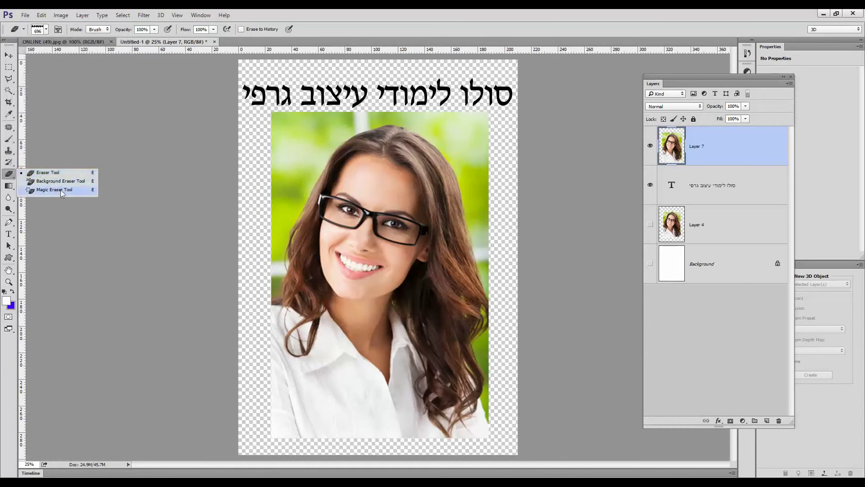
pyautogui.click(54, 172)
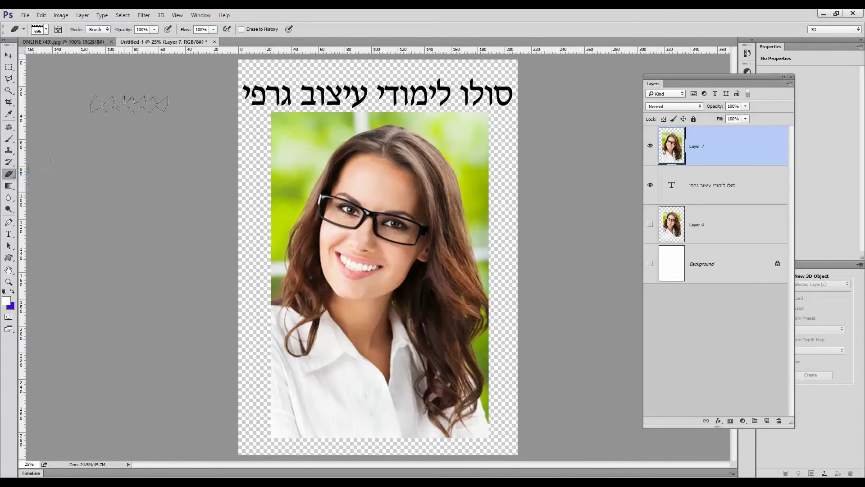
# Step: Erase across the photo's top edge to make it zigzag
pyautogui.click(123, 15)
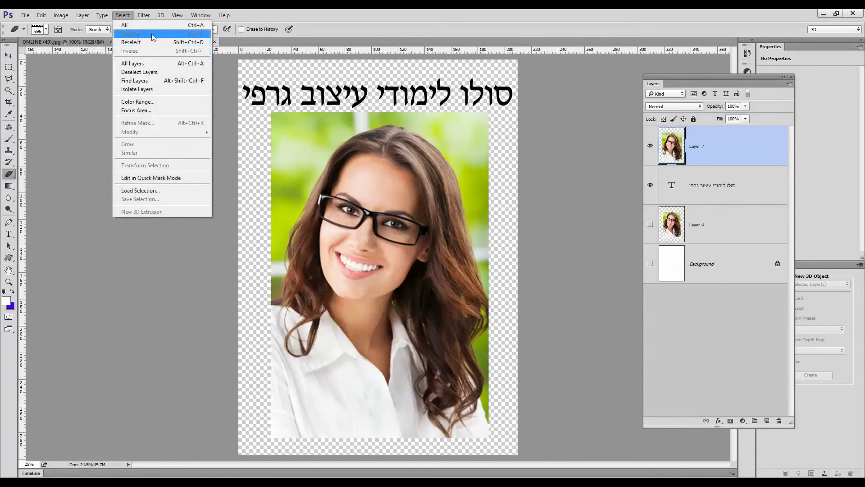
pyautogui.click(10, 177)
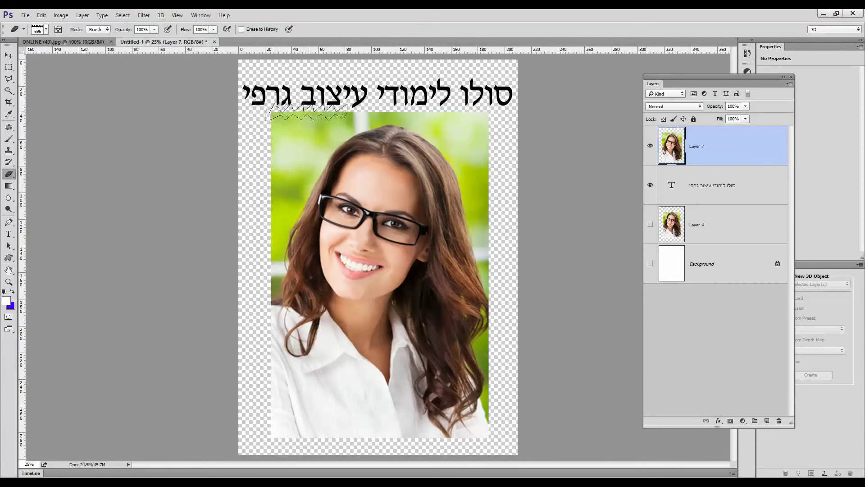
pyautogui.click(46, 30)
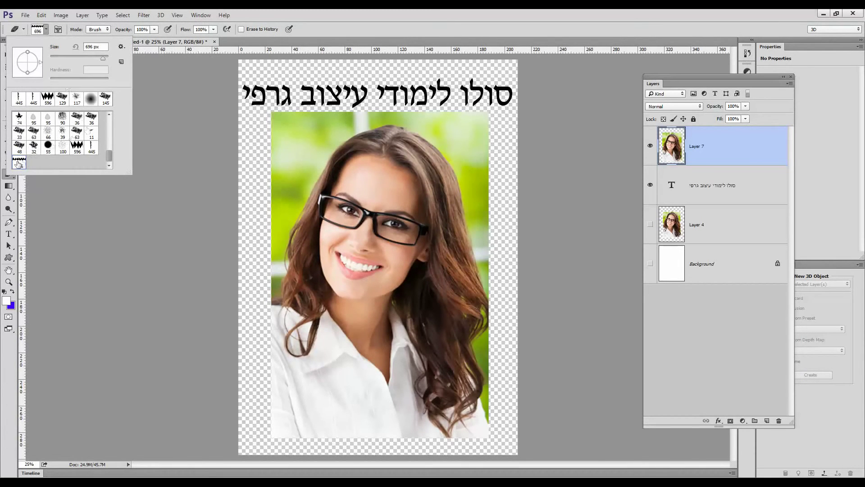
pyautogui.moveTo(291, 108)
pyautogui.mouseDown()
pyautogui.moveTo(431, 108)
pyautogui.moveTo(466, 137)
pyautogui.moveTo(500, 119)
pyautogui.mouseUp()
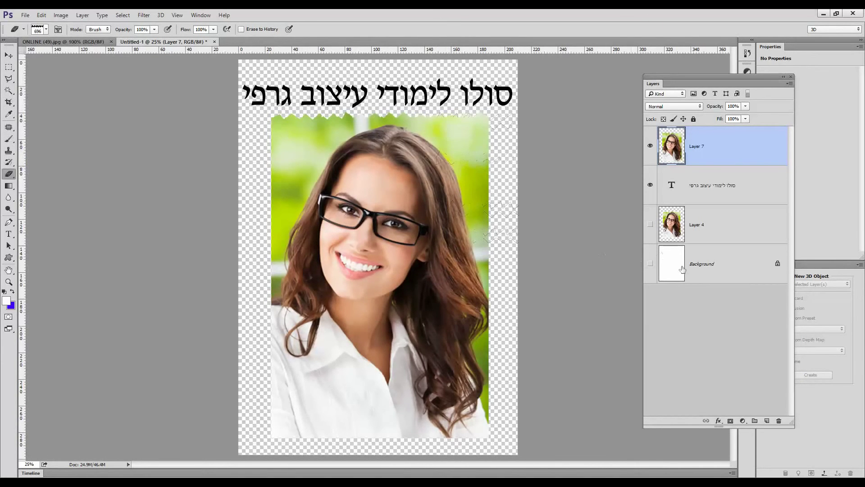
# Step: Show the Background, rotate the brush tip vertical, and zigzag the photo's right edge
pyautogui.click(650, 266)
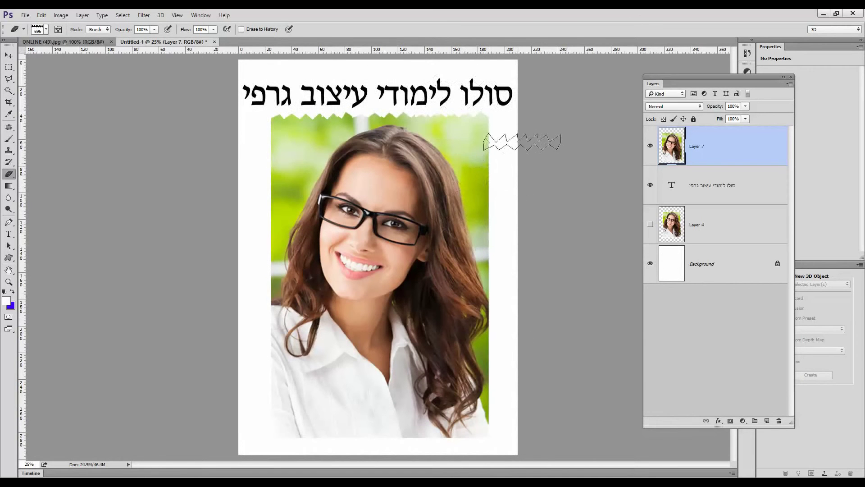
pyautogui.moveTo(521, 125); pyautogui.dragTo(527, 158)
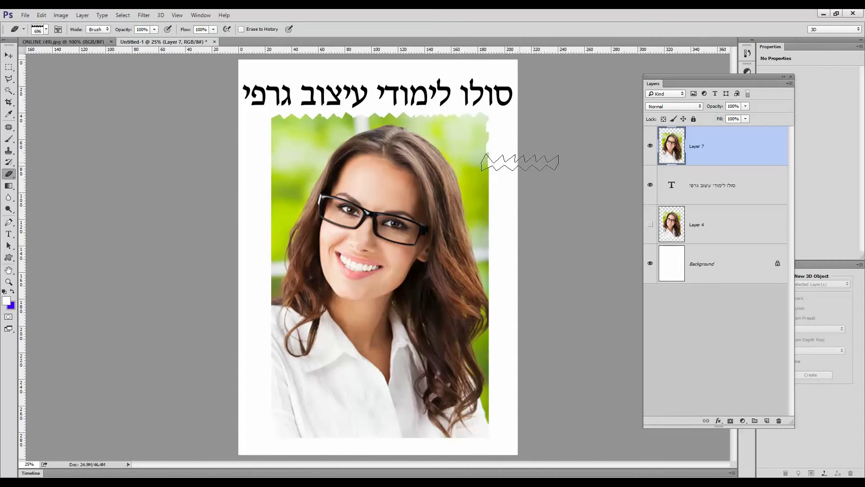
pyautogui.click(47, 29)
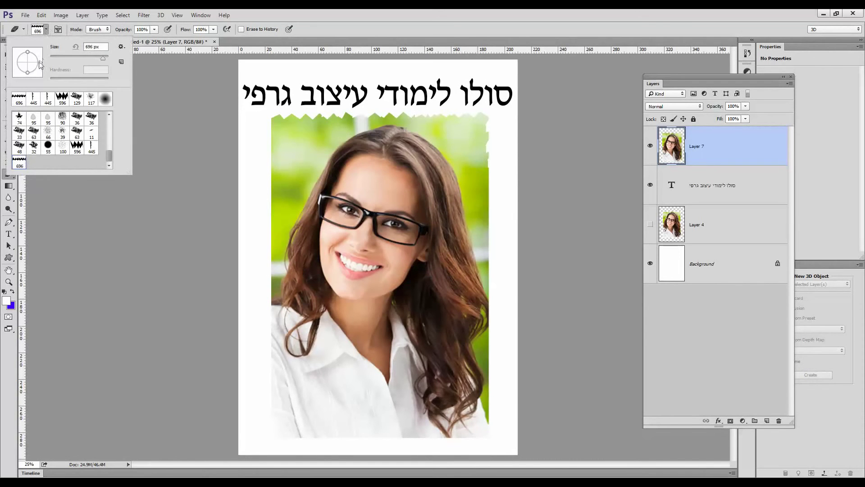
pyautogui.moveTo(40, 64); pyautogui.dragTo(15, 66)
pyautogui.moveTo(16, 66); pyautogui.dragTo(30, 57)
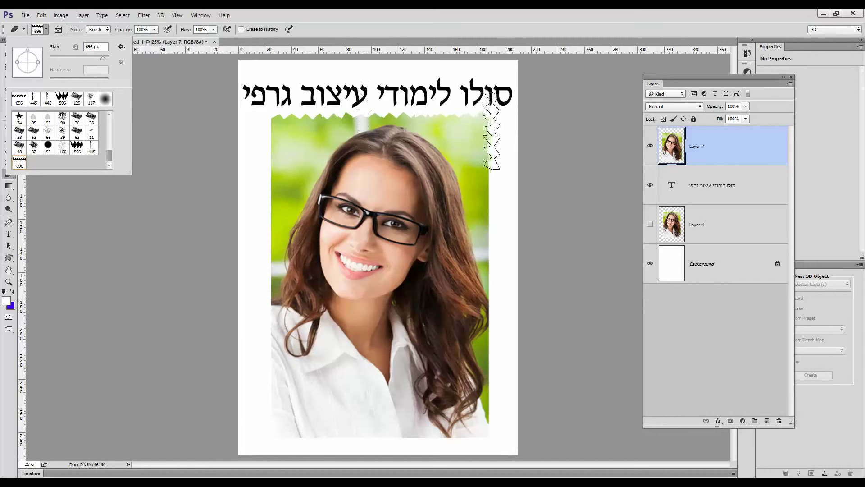
pyautogui.click(494, 165)
pyautogui.moveTo(494, 165)
pyautogui.mouseDown()
pyautogui.moveTo(506, 227)
pyautogui.moveTo(495, 282)
pyautogui.moveTo(492, 415)
pyautogui.mouseUp()
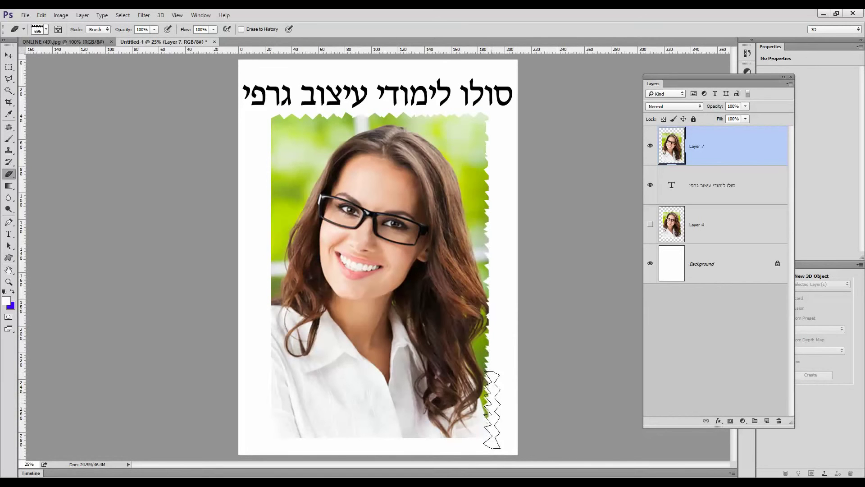
# Step: Zigzag the left edge, then rotate the tip horizontal and erase the bottom edge
pyautogui.moveTo(263, 221)
pyautogui.mouseDown()
pyautogui.moveTo(268, 171)
pyautogui.moveTo(269, 386)
pyautogui.moveTo(249, 424)
pyautogui.moveTo(269, 416)
pyautogui.mouseUp()
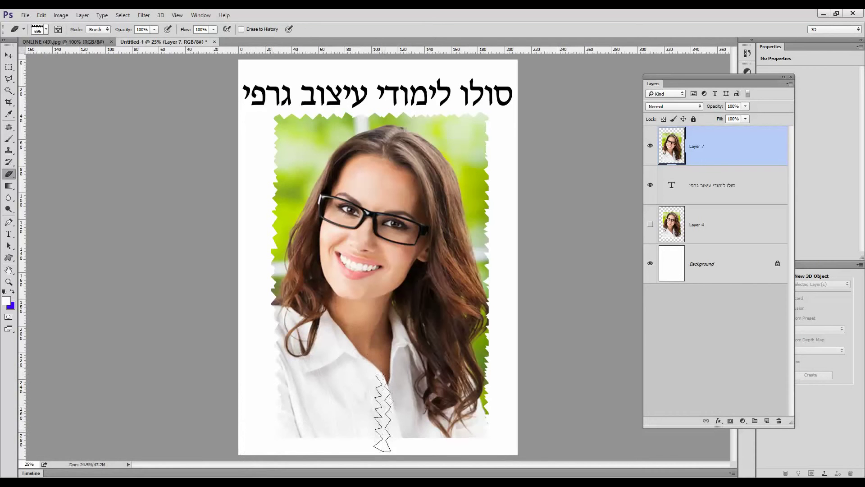
pyautogui.moveTo(359, 364); pyautogui.dragTo(392, 352)
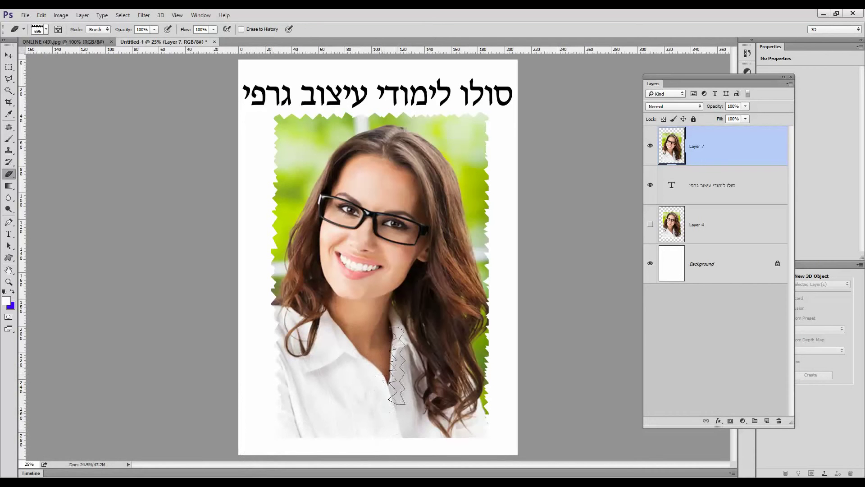
pyautogui.click(46, 29)
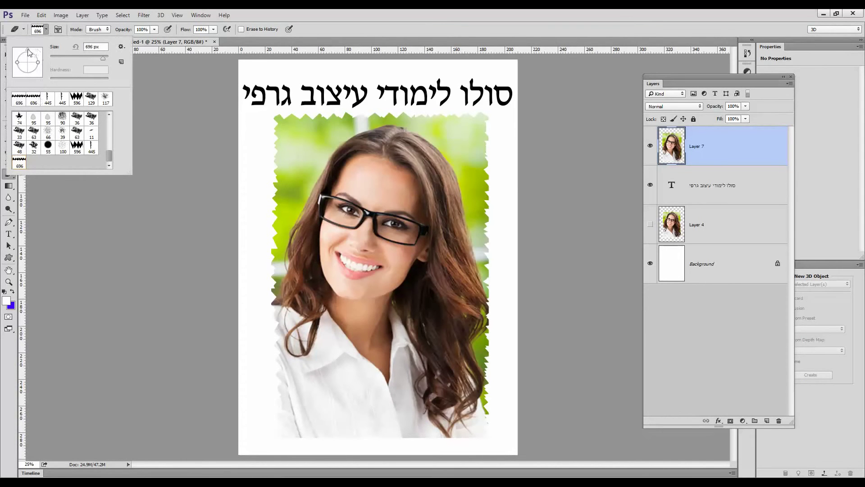
pyautogui.moveTo(28, 51); pyautogui.dragTo(37, 67)
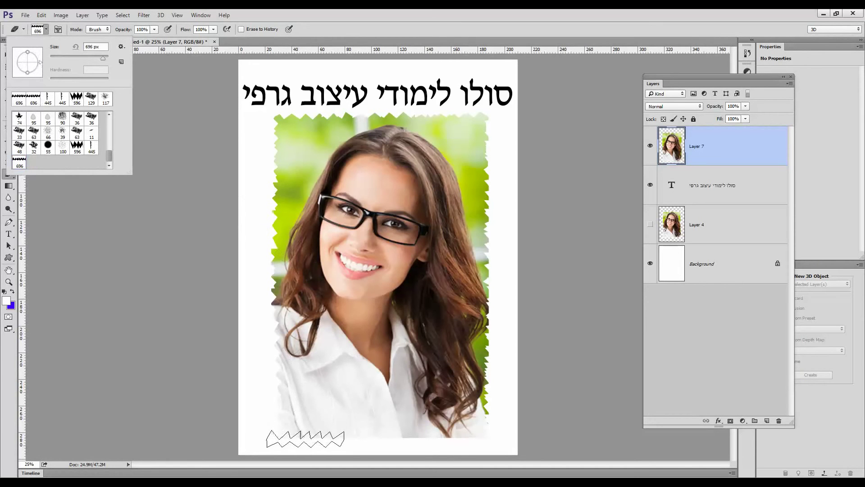
pyautogui.click(311, 440)
pyautogui.moveTo(386, 433)
pyautogui.mouseDown()
pyautogui.moveTo(474, 432)
pyautogui.moveTo(454, 440)
pyautogui.moveTo(299, 438)
pyautogui.mouseUp()
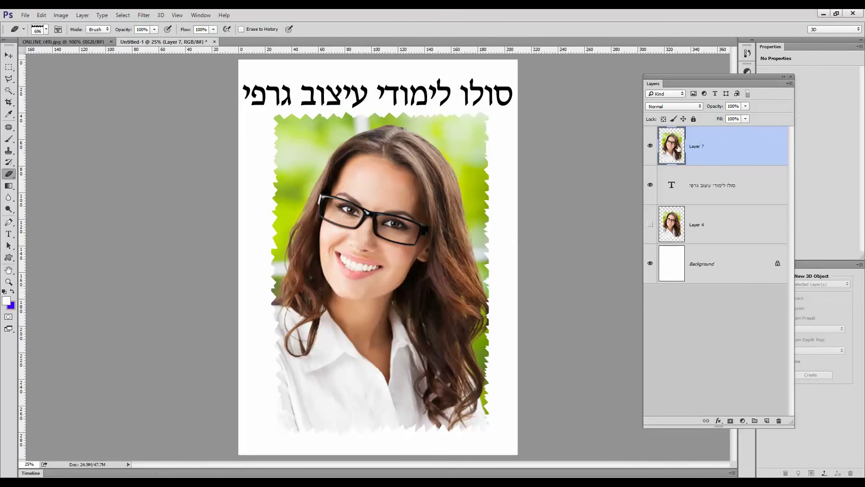
pyautogui.click(715, 260)
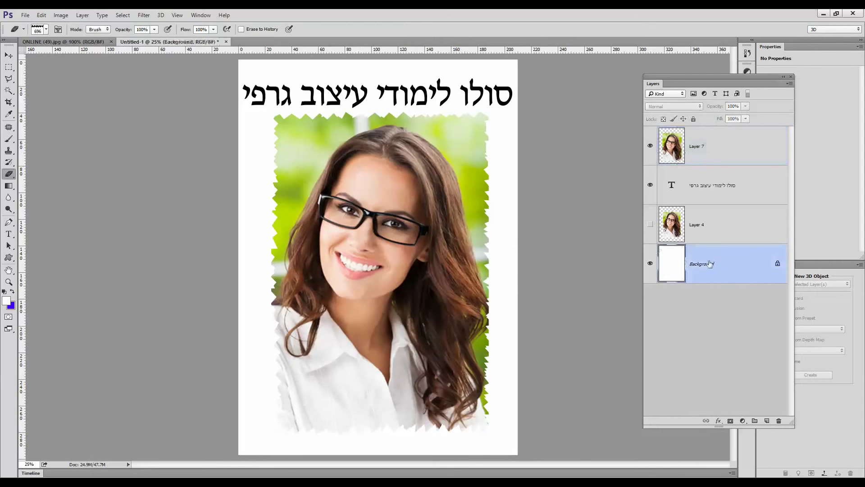
pyautogui.click(42, 16)
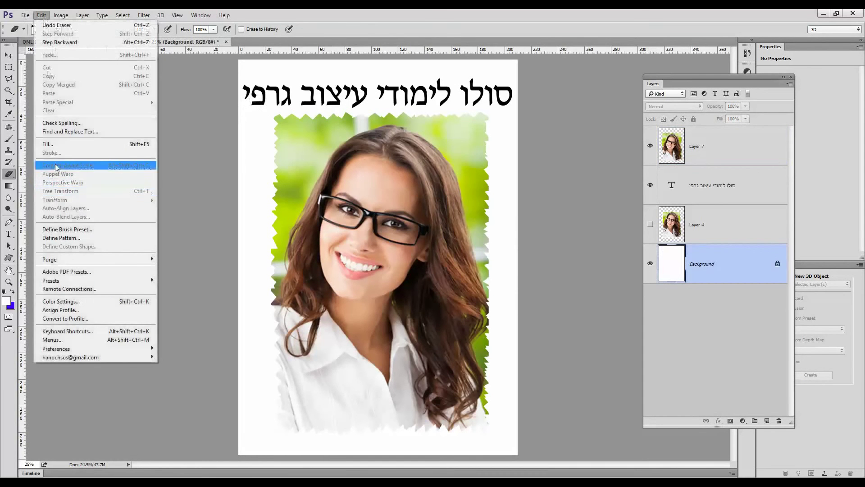
pyautogui.click(48, 144)
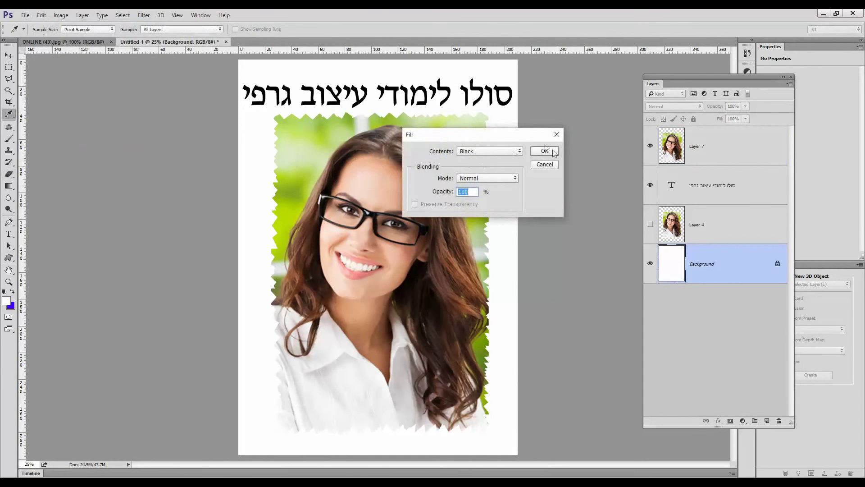
pyautogui.click(545, 151)
pyautogui.press('e')
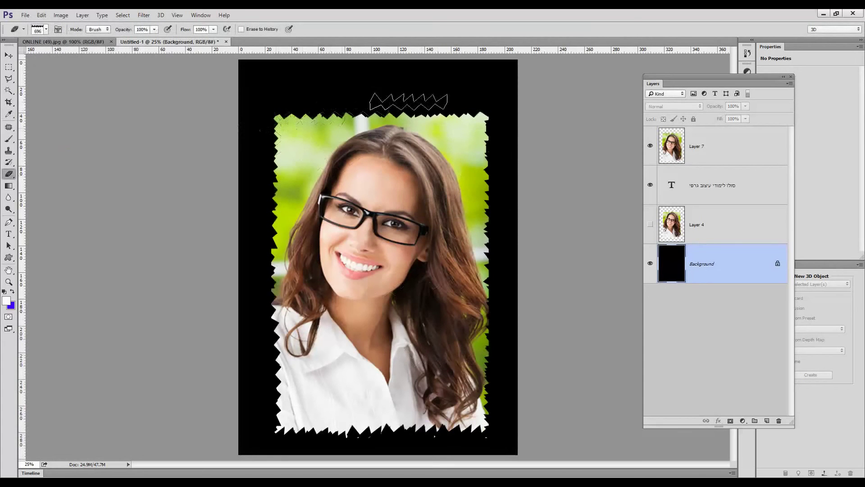
pyautogui.hotkey('ctrl', 'z')
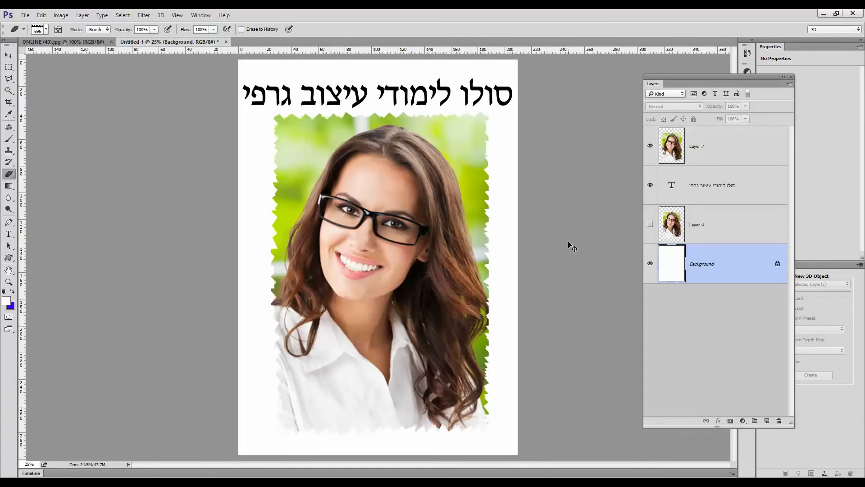
# Step: Add a drop shadow to Layer 7: 35% opacity, 20 px distance, 22% spread, larger size
pyautogui.click(713, 232)
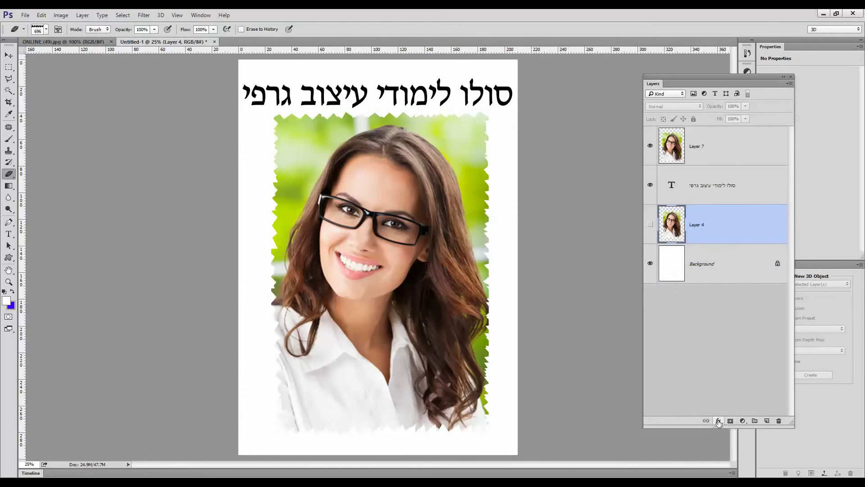
pyautogui.click(695, 143)
pyautogui.click(718, 421)
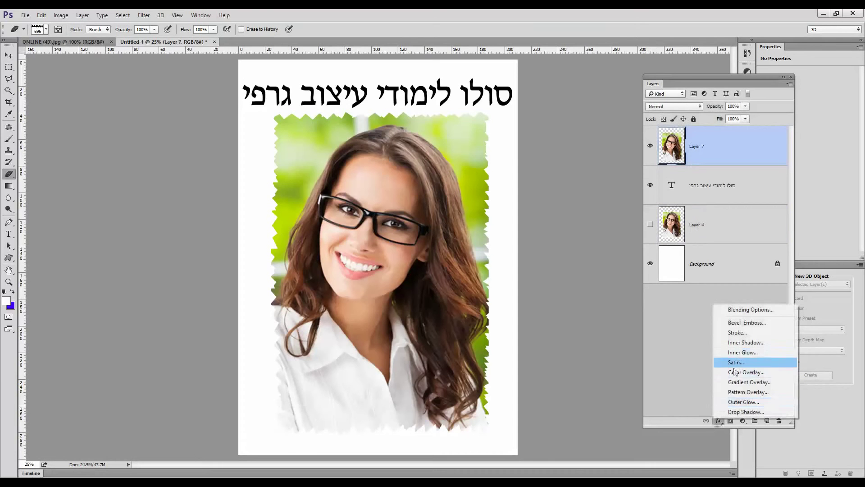
pyautogui.click(737, 412)
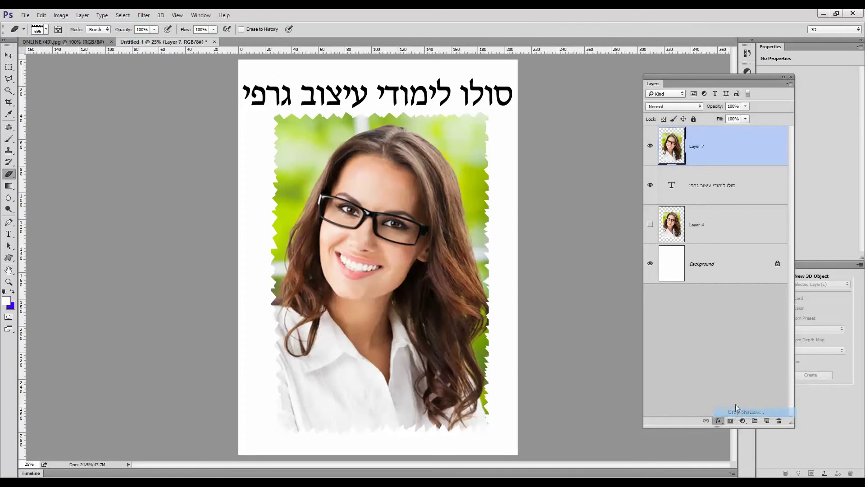
pyautogui.moveTo(602, 142); pyautogui.dragTo(585, 100)
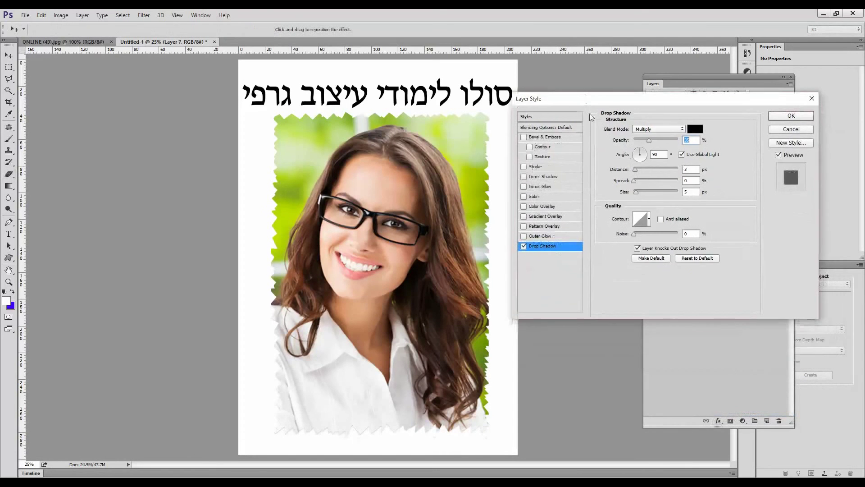
pyautogui.click(640, 171)
pyautogui.moveTo(639, 170); pyautogui.dragTo(644, 182)
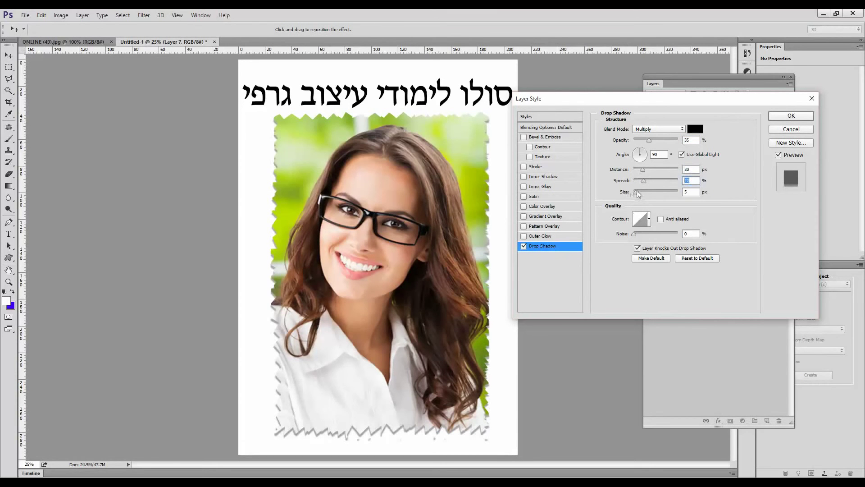
pyautogui.moveTo(637, 191); pyautogui.dragTo(648, 191)
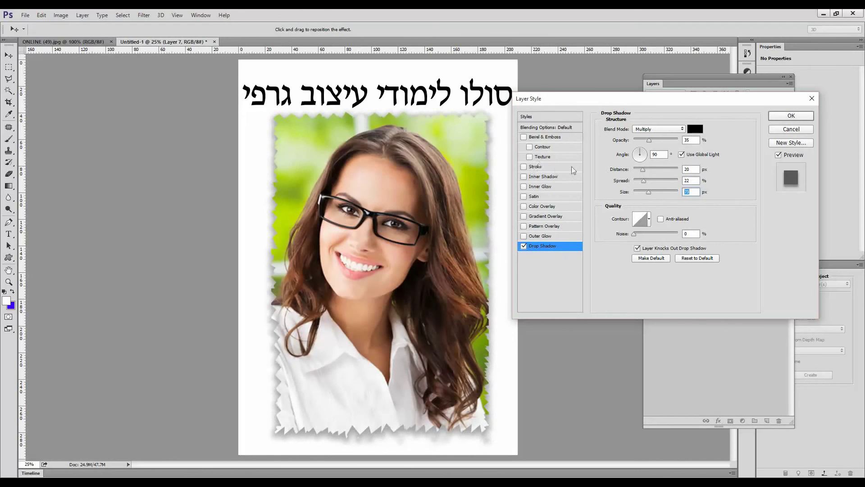
# Step: Add a thin white inside stroke and apply it together with the drop shadow
pyautogui.click(541, 166)
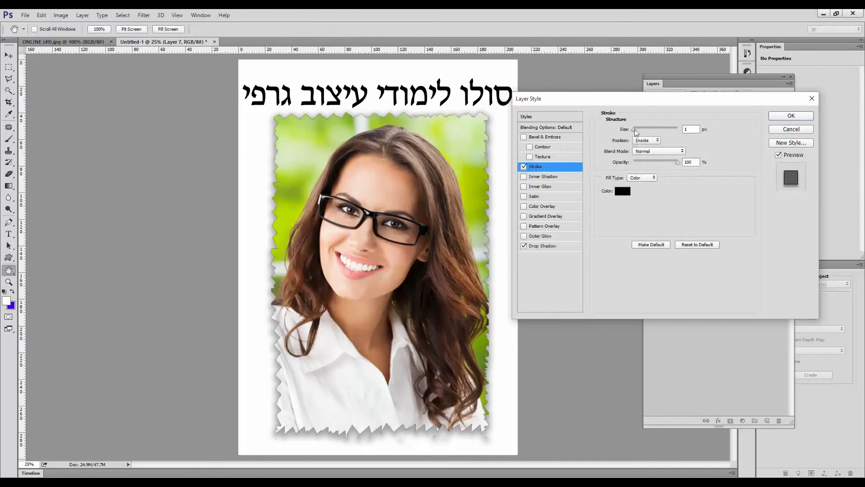
pyautogui.moveTo(634, 129); pyautogui.dragTo(638, 129)
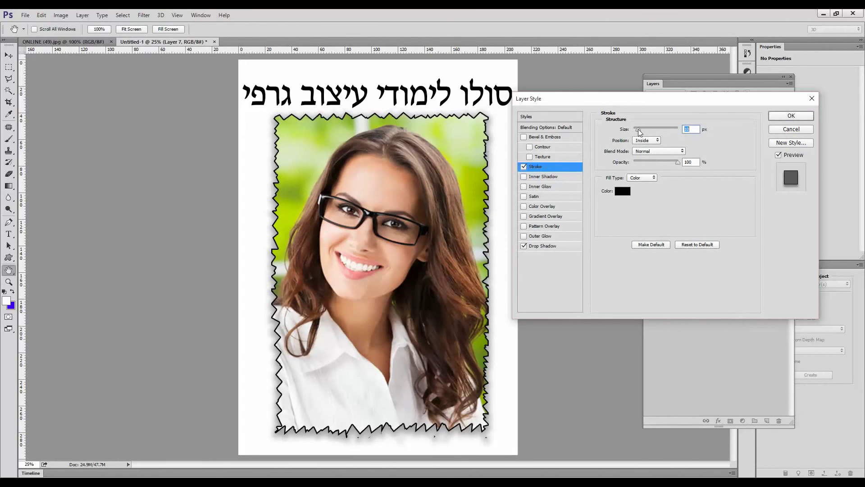
pyautogui.click(624, 192)
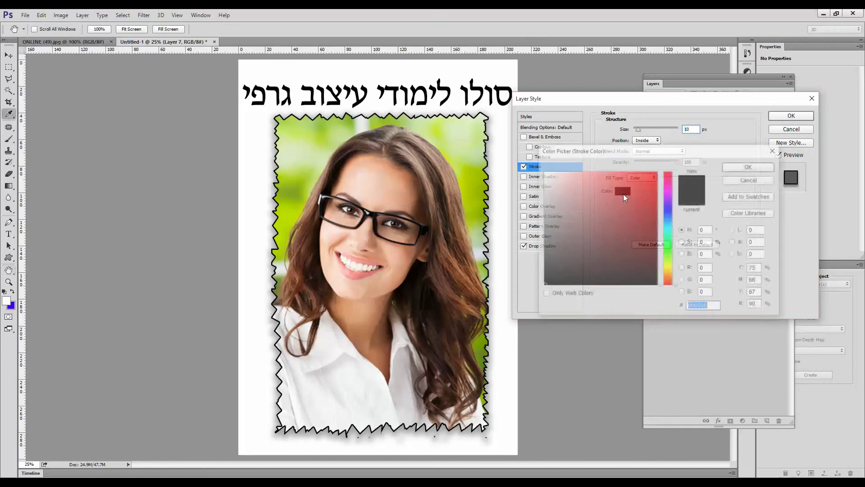
pyautogui.moveTo(555, 181); pyautogui.dragTo(543, 172)
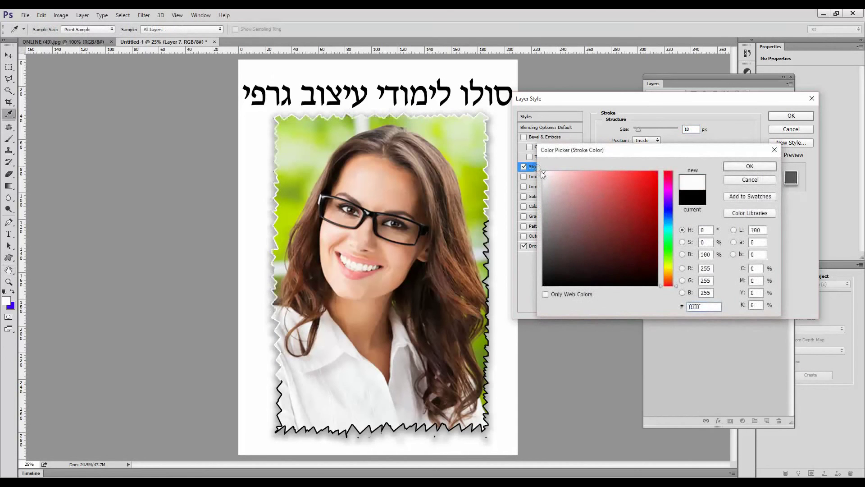
pyautogui.click(760, 168)
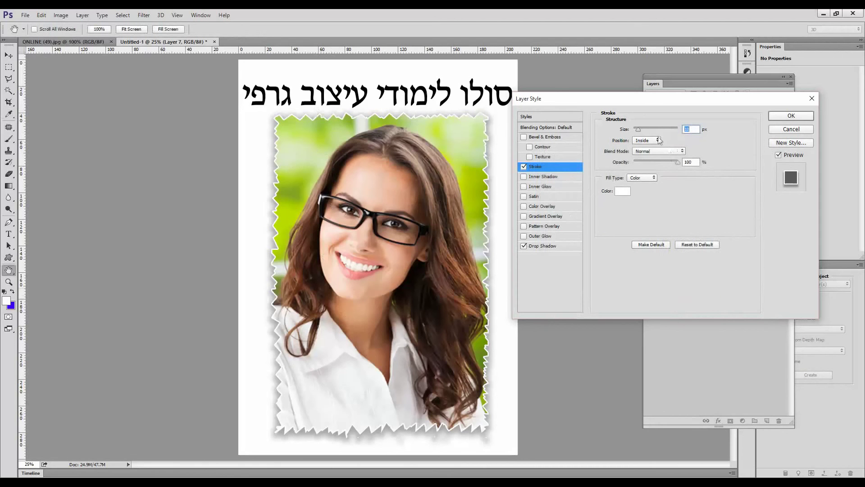
pyautogui.moveTo(639, 129)
pyautogui.mouseDown()
pyautogui.moveTo(657, 129)
pyautogui.moveTo(636, 132)
pyautogui.mouseUp()
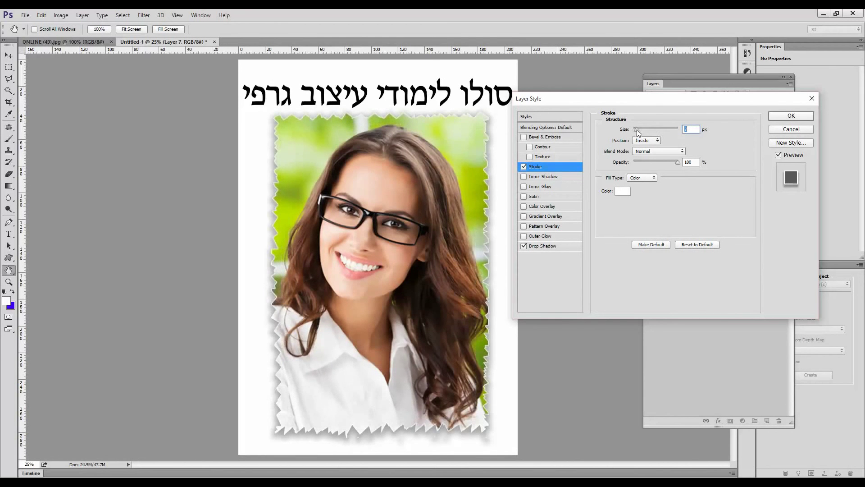
pyautogui.click(792, 116)
pyautogui.press('e')
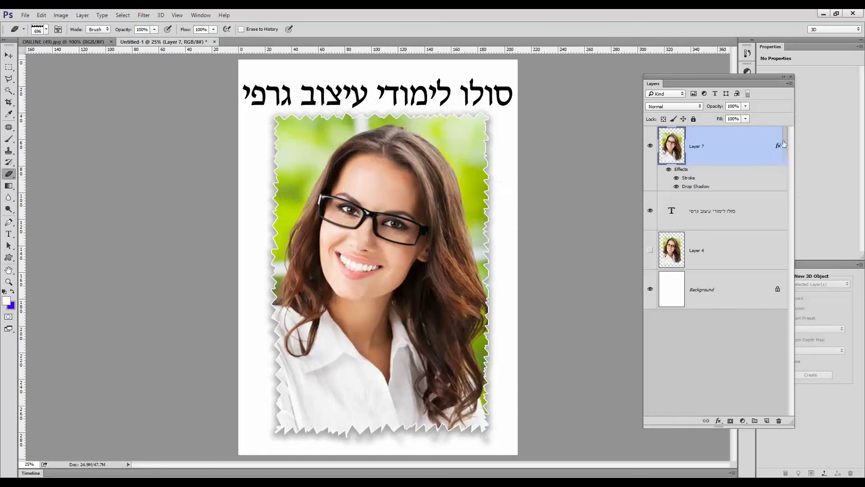
# Step: Remove Layer 7's effects, select its outline feathered 15 px, and add an empty layer
pyautogui.moveTo(778, 147); pyautogui.dragTo(780, 421)
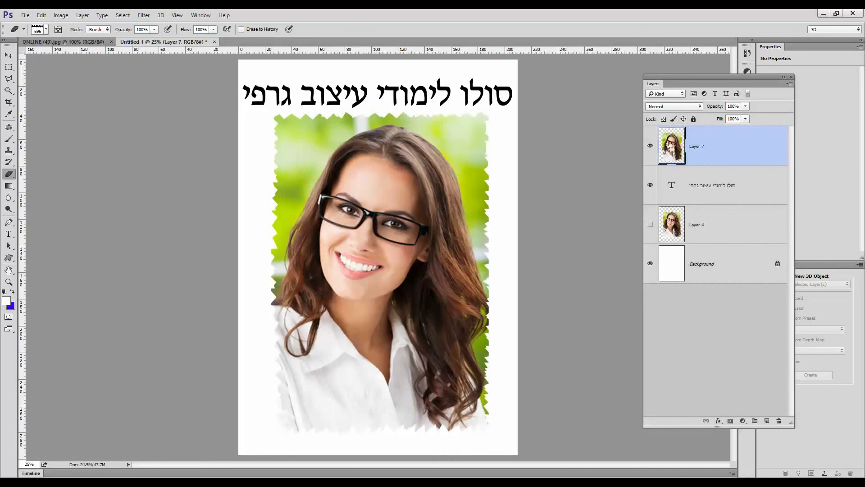
pyautogui.moveTo(671, 149); pyautogui.dragTo(240, 71)
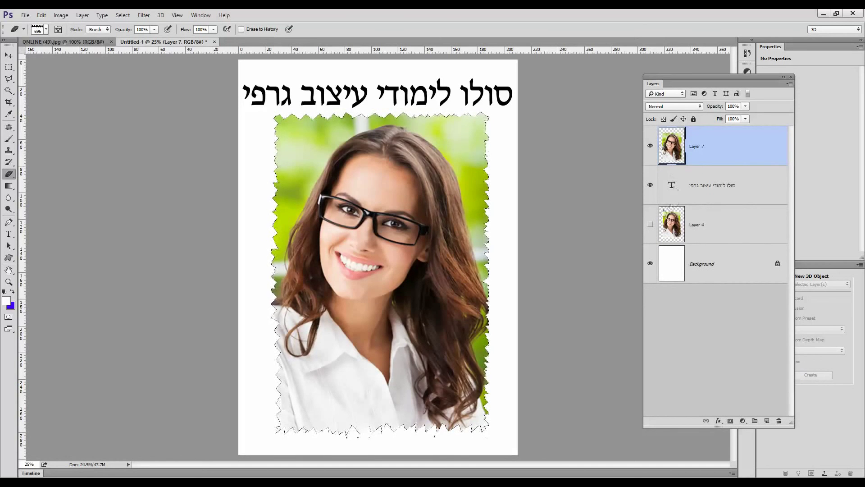
pyautogui.click(122, 15)
pyautogui.moveTo(162, 132)
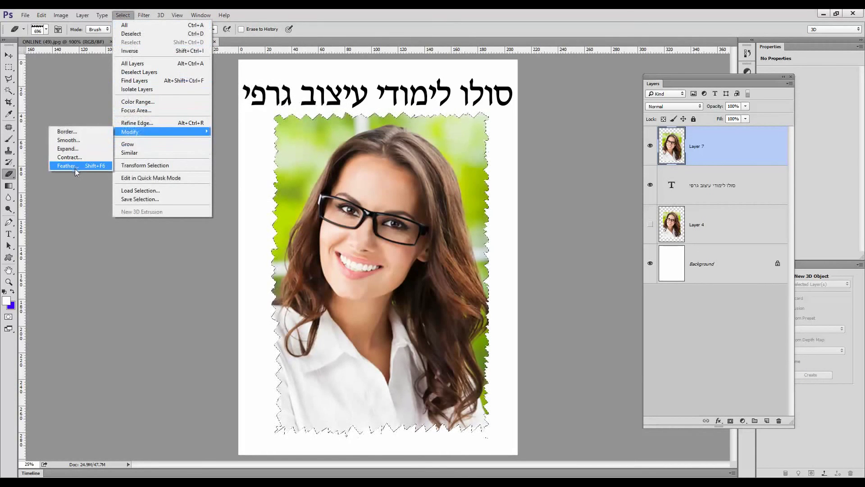
pyautogui.click(75, 167)
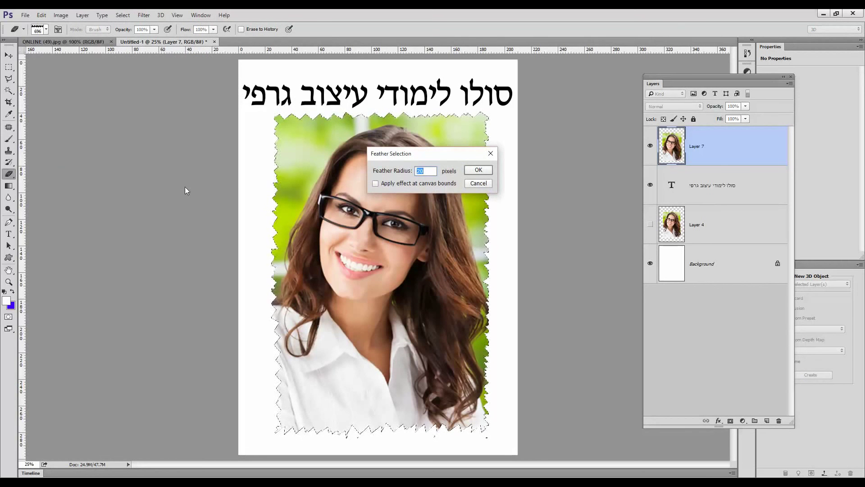
pyautogui.write('15')
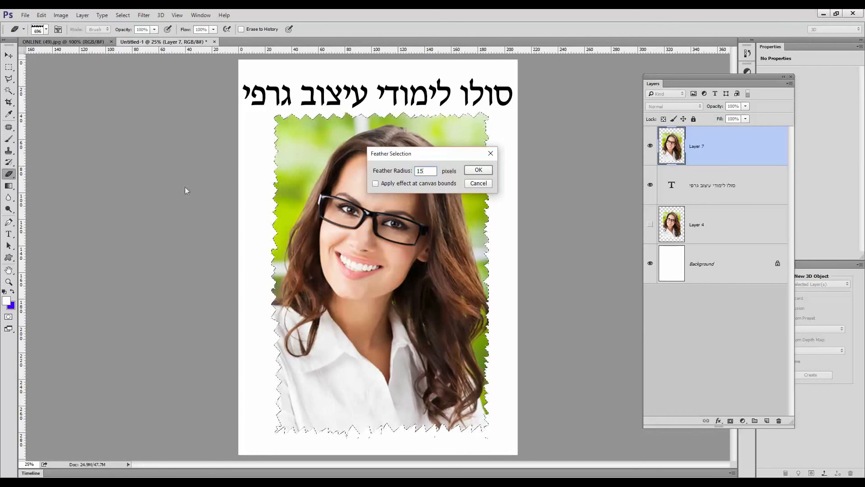
pyautogui.press('Return')
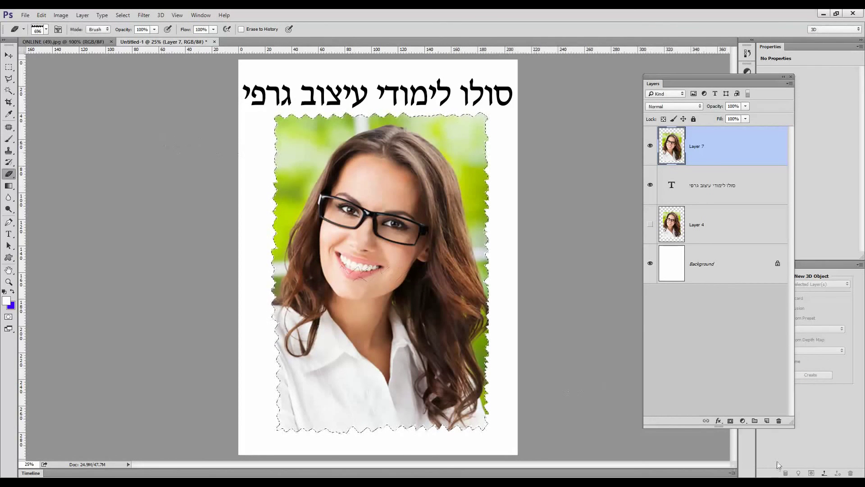
pyautogui.hotkey('ctrl', 'shift', 'alt', 'n')
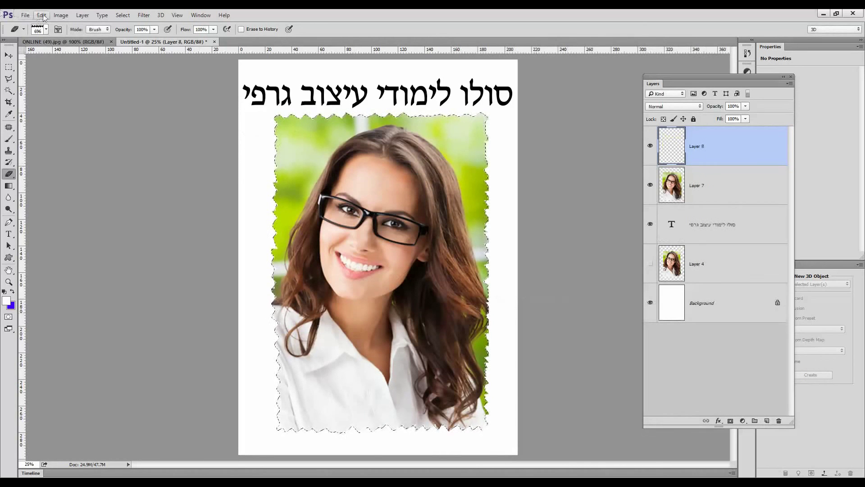
# Step: Fill the feathered selection on Layer 8 with black
pyautogui.click(41, 15)
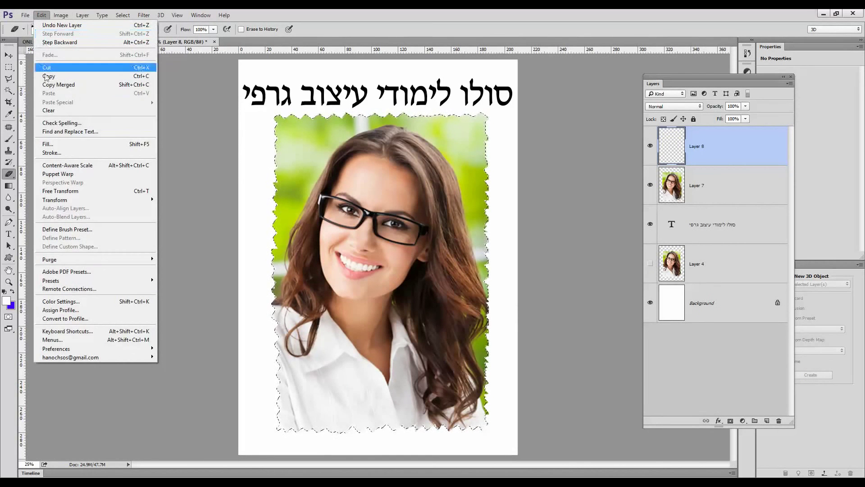
pyautogui.click(50, 144)
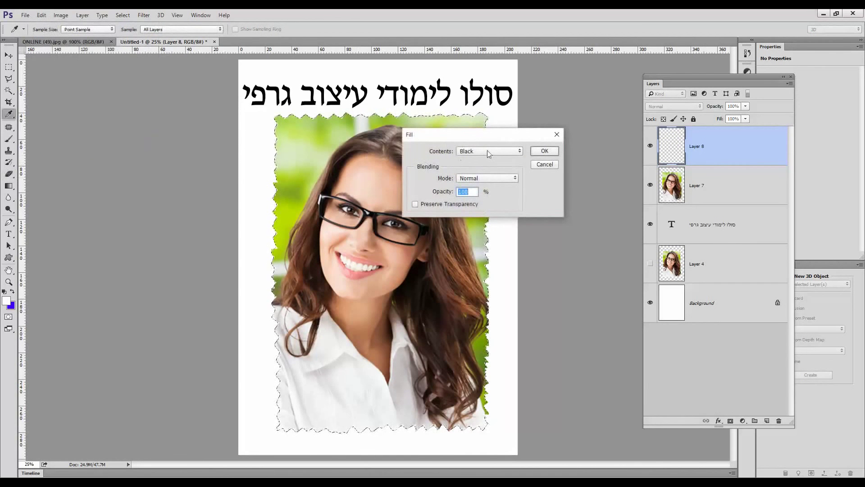
pyautogui.click(544, 151)
pyautogui.press('e')
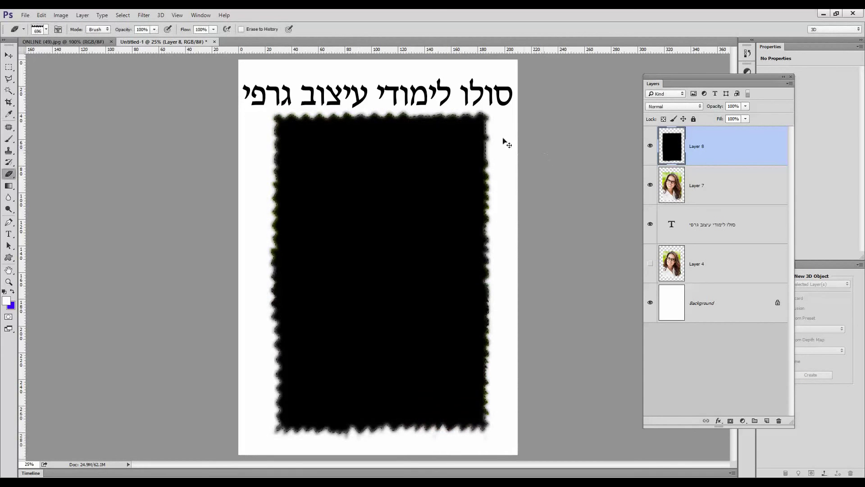
# Step: Deselect, then move photo Layer 7 above the black Layer 8
pyautogui.click(123, 15)
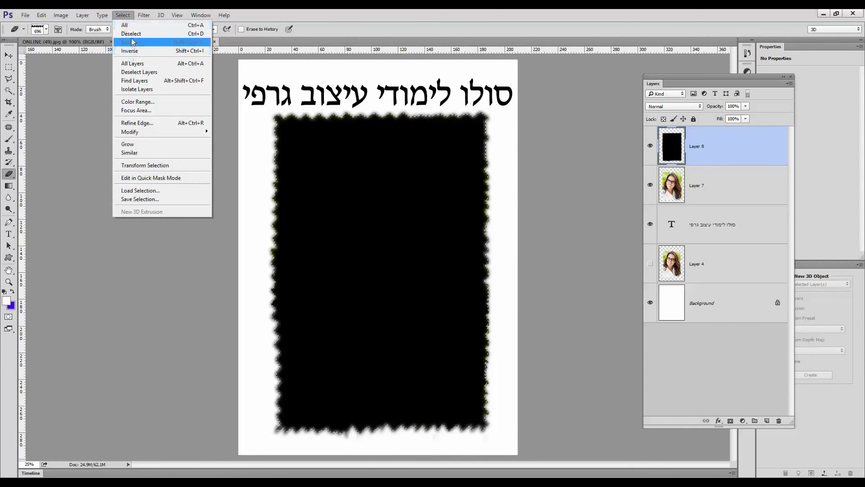
pyautogui.click(131, 33)
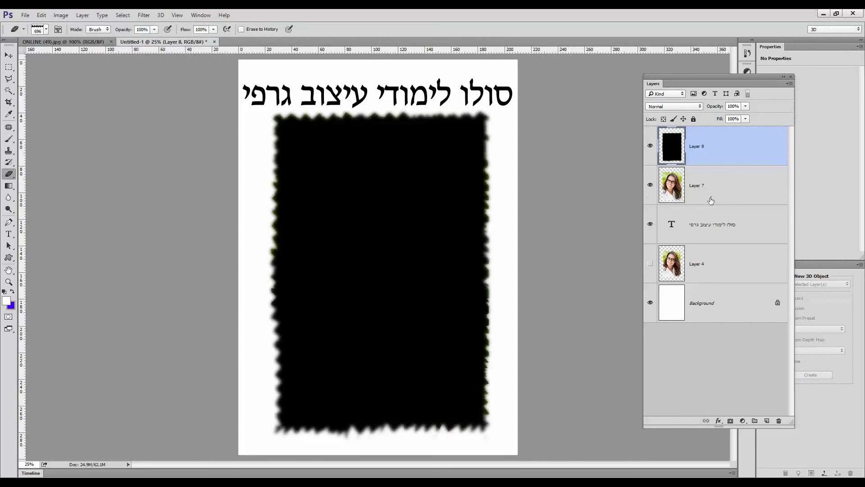
pyautogui.moveTo(711, 200); pyautogui.dragTo(702, 136)
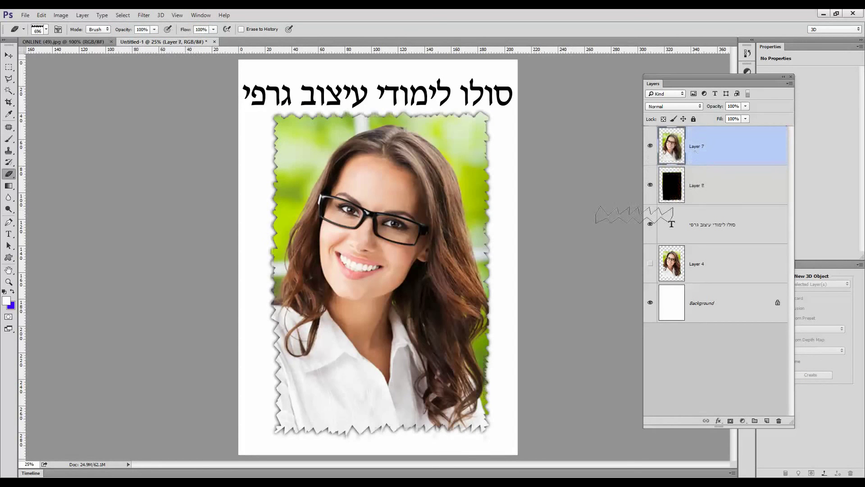
# Step: With the Move tool, nudge Layer 7 slightly right and down to expose the black shadow
pyautogui.click(9, 55)
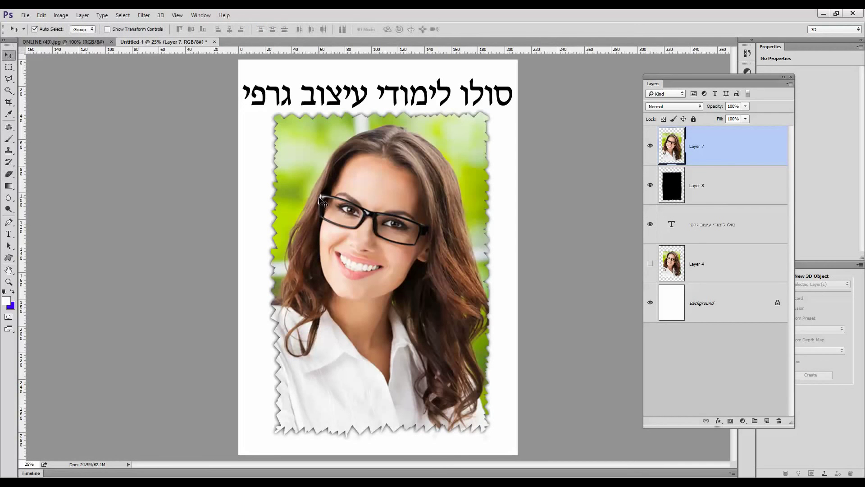
pyautogui.press('Right')
pyautogui.press('Right')
pyautogui.press('Right')
pyautogui.press('Down')
pyautogui.press('Down')
pyautogui.press('Down')
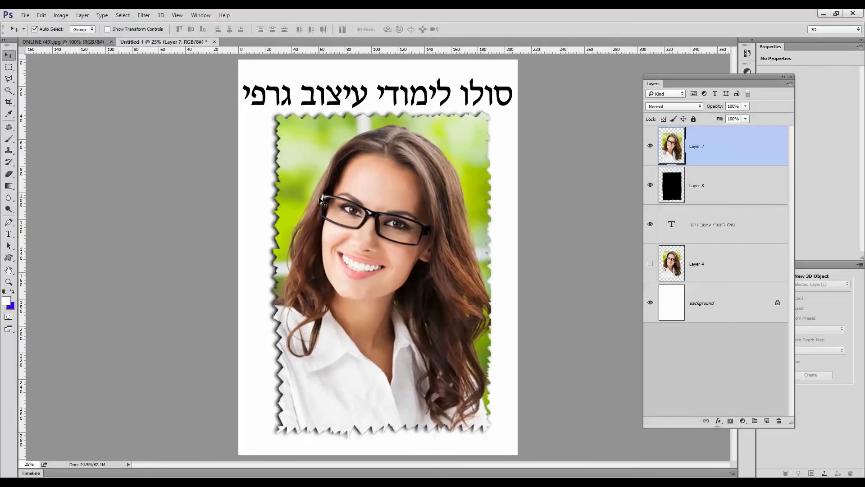
pyautogui.press('Down')
pyautogui.press('Down')
pyautogui.press('Down')
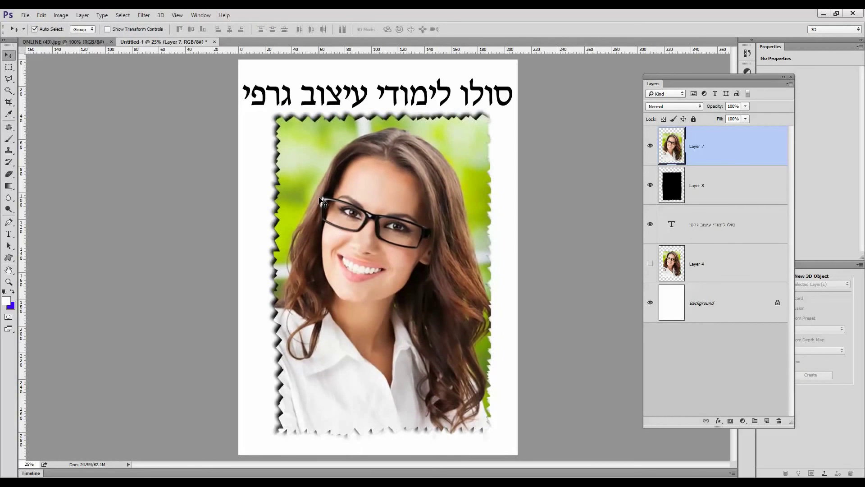
pyautogui.press('Right')
pyautogui.press('Right')
pyautogui.press('Right')
pyautogui.press('Right')
pyautogui.press('Right')
pyautogui.press('Right')
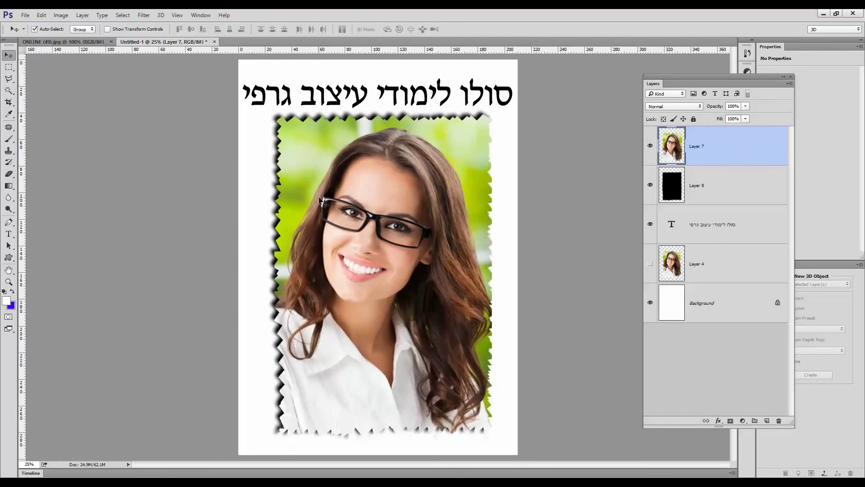
pyautogui.press('Left')
pyautogui.press('Left')
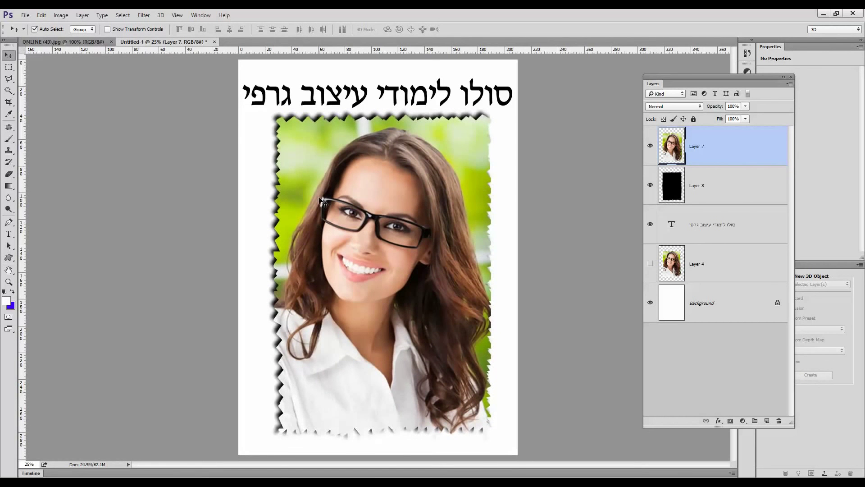